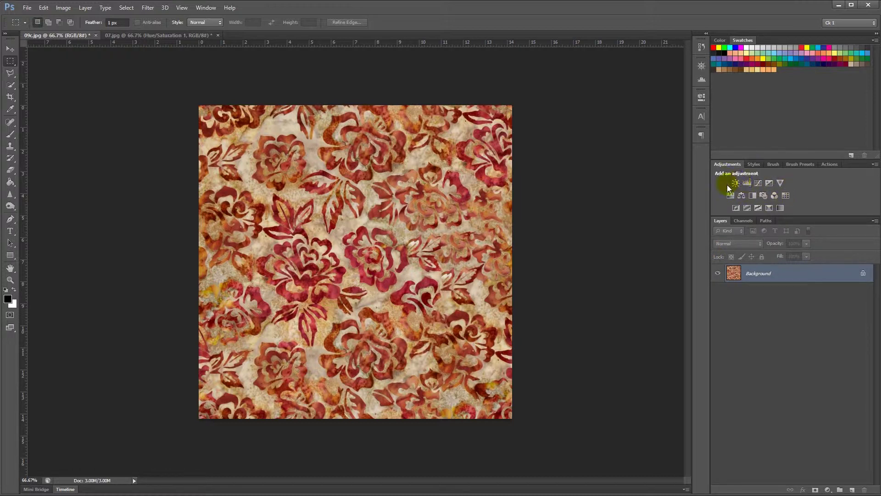
Step: Try a Brightness/Contrast of 35 on the texture from the Image menu, then undo it
{"action": "left_click", "coordinate": [827, 489]}
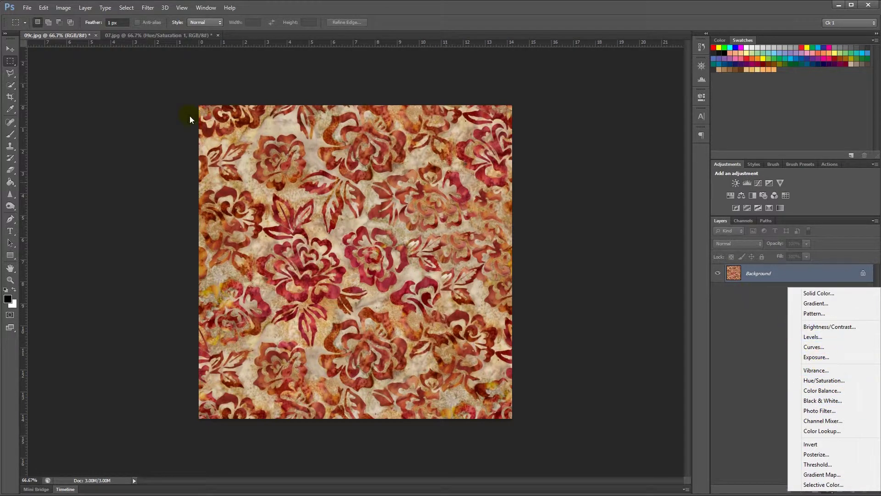
{"action": "left_click", "coordinate": [64, 8]}
{"action": "left_click", "coordinate": [64, 8]}
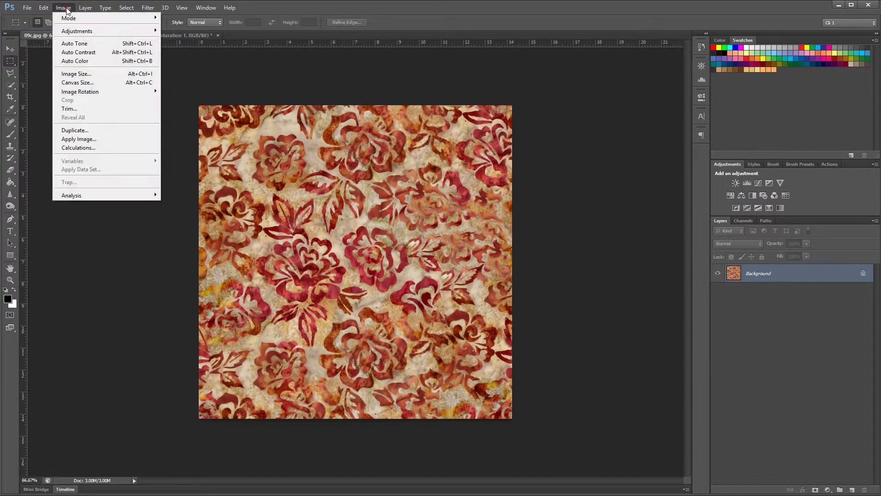
{"action": "mouse_move", "coordinate": [85, 32]}
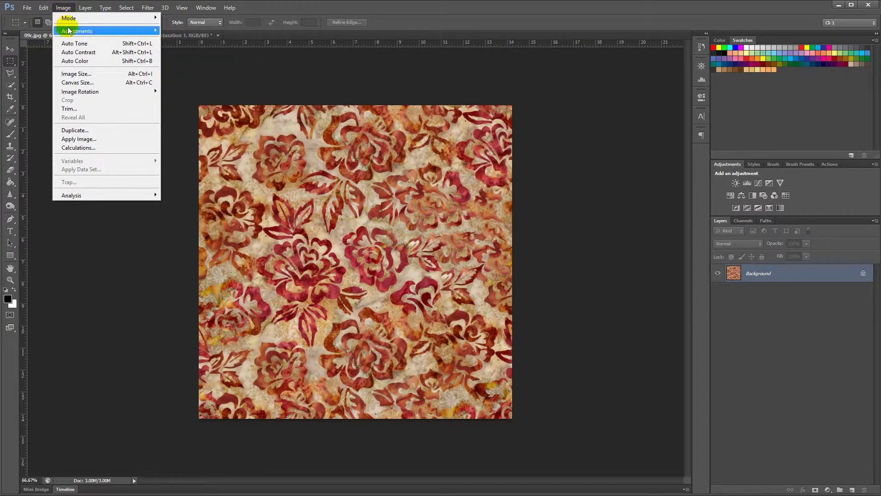
{"action": "left_click", "coordinate": [186, 31]}
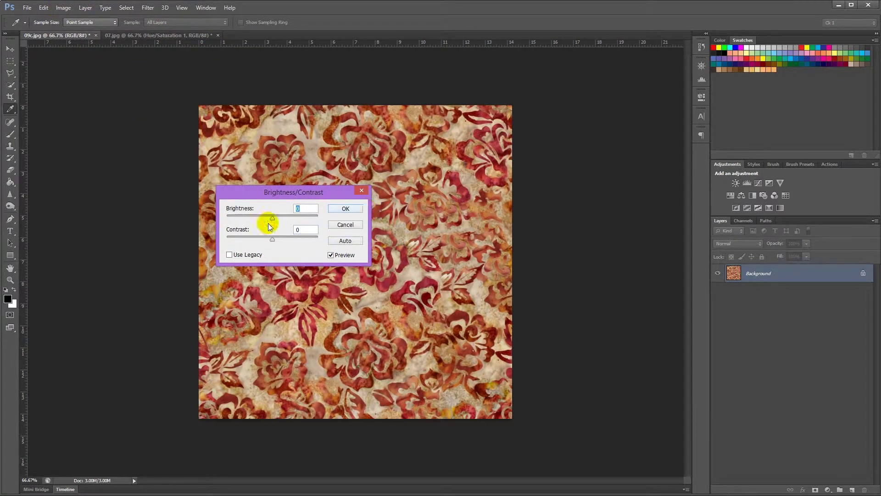
{"action": "left_click_drag", "start_coordinate": [272, 219], "coordinate": [284, 222]}
{"action": "left_click", "coordinate": [346, 208]}
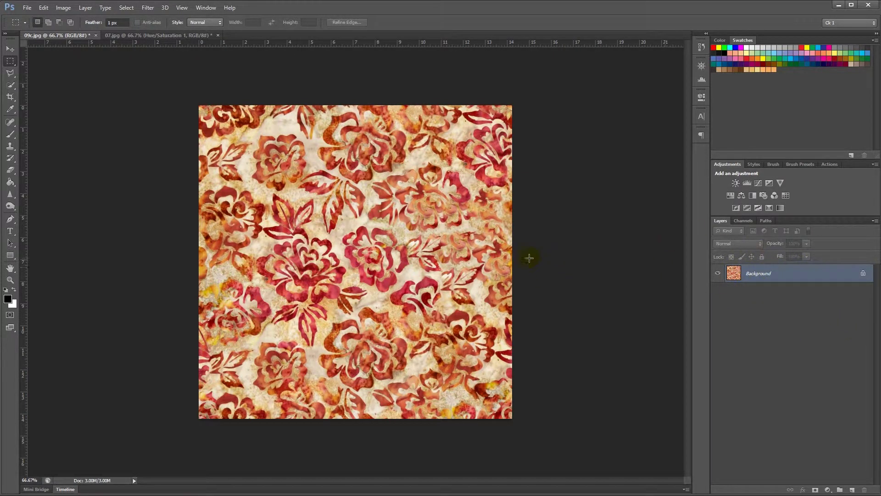
{"action": "key", "text": "ctrl+z"}
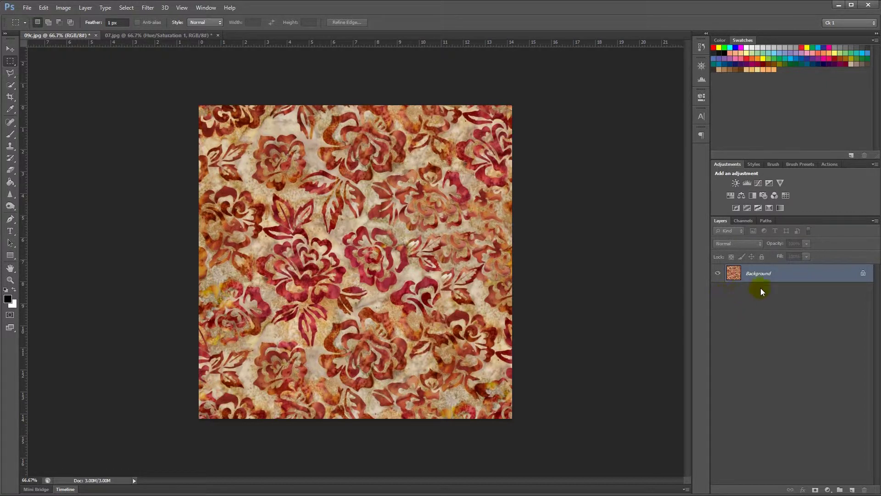
Step: Add a Hue/Saturation layer and try hue shifts toward purple and red-pink, adjusting saturation and lightness
{"action": "left_click", "coordinate": [730, 196]}
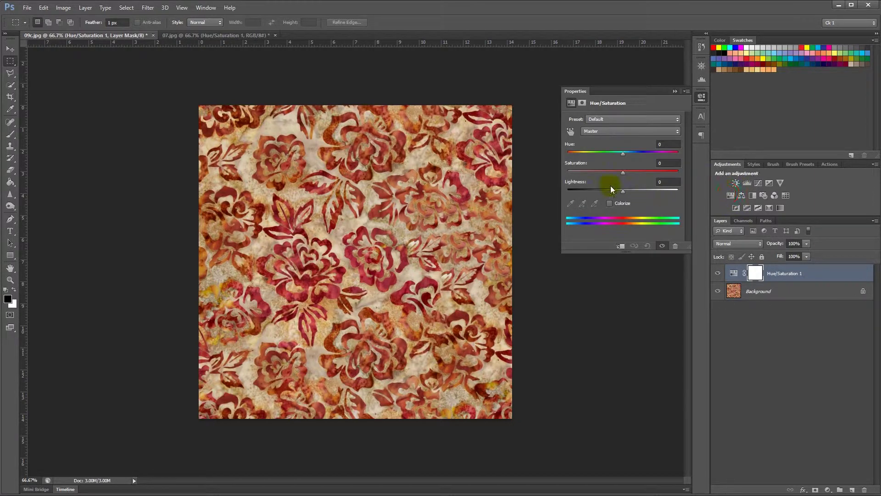
{"action": "left_click_drag", "start_coordinate": [622, 155], "coordinate": [673, 156]}
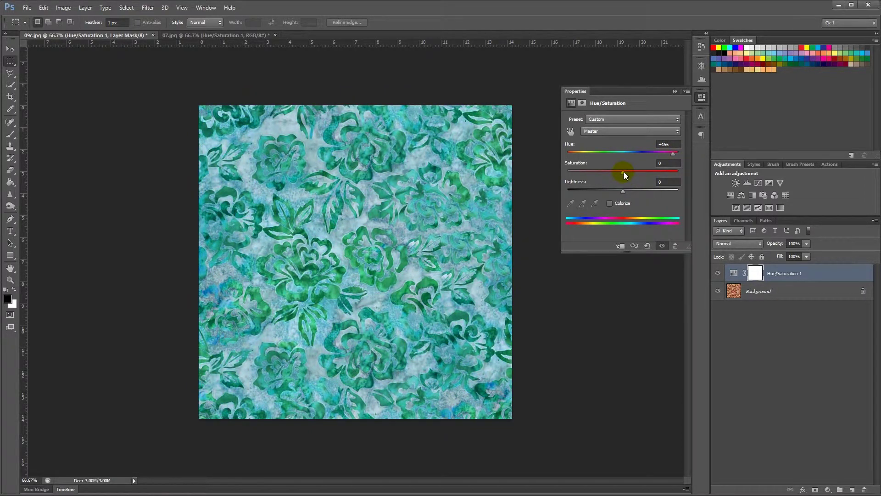
{"action": "mouse_move", "coordinate": [624, 171]}
{"action": "left_mouse_down"}
{"action": "mouse_move", "coordinate": [662, 171]}
{"action": "mouse_move", "coordinate": [566, 173]}
{"action": "mouse_move", "coordinate": [664, 177]}
{"action": "mouse_move", "coordinate": [624, 173]}
{"action": "left_mouse_up"}
{"action": "key", "text": "Up"}
{"action": "key", "text": "Up"}
{"action": "key", "text": "Up"}
{"action": "key", "text": "Up"}
{"action": "key", "text": "Up"}
{"action": "key", "text": "Up"}
{"action": "left_click_drag", "start_coordinate": [676, 156], "coordinate": [580, 158]}
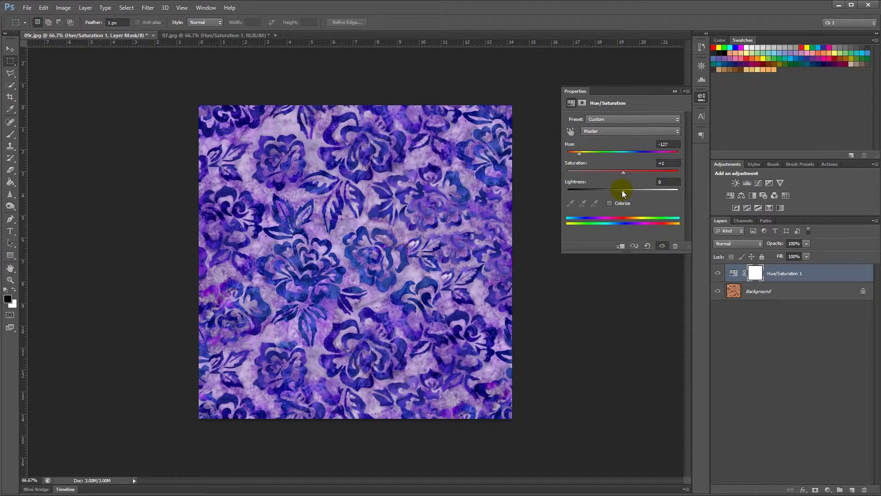
{"action": "left_click_drag", "start_coordinate": [623, 190], "coordinate": [627, 173]}
{"action": "left_click_drag", "start_coordinate": [606, 190], "coordinate": [622, 193]}
{"action": "left_click_drag", "start_coordinate": [579, 154], "coordinate": [659, 148]}
Step: Colorize the texture blue-violet then purple at saturation 43, then uncolorize and shift hue to -180
{"action": "left_click", "coordinate": [619, 203]}
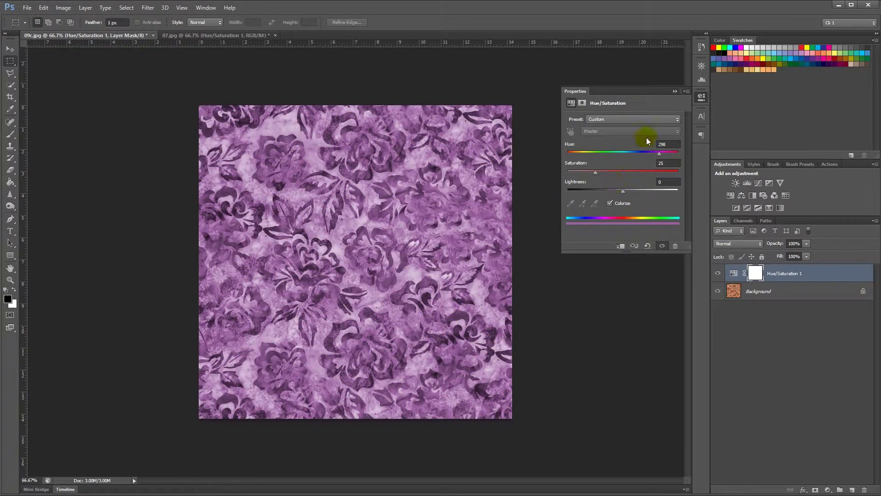
{"action": "left_click", "coordinate": [642, 152]}
{"action": "left_click_drag", "start_coordinate": [595, 176], "coordinate": [616, 173]}
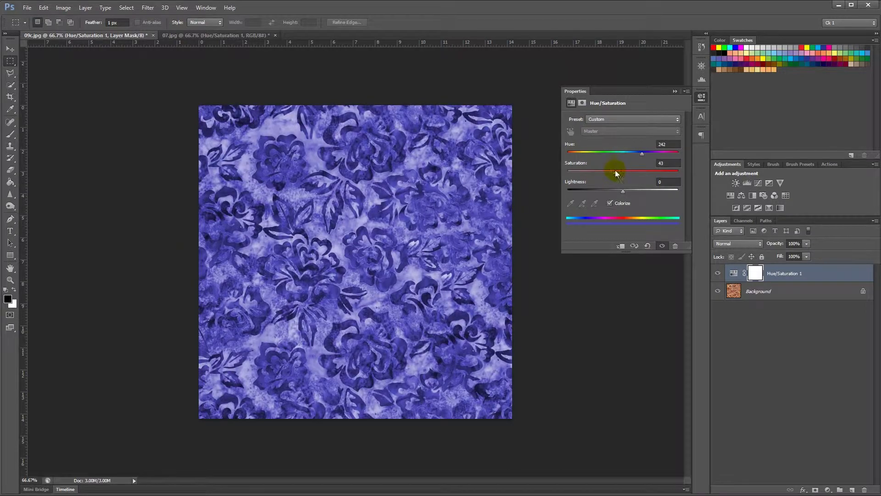
{"action": "left_click", "coordinate": [654, 153]}
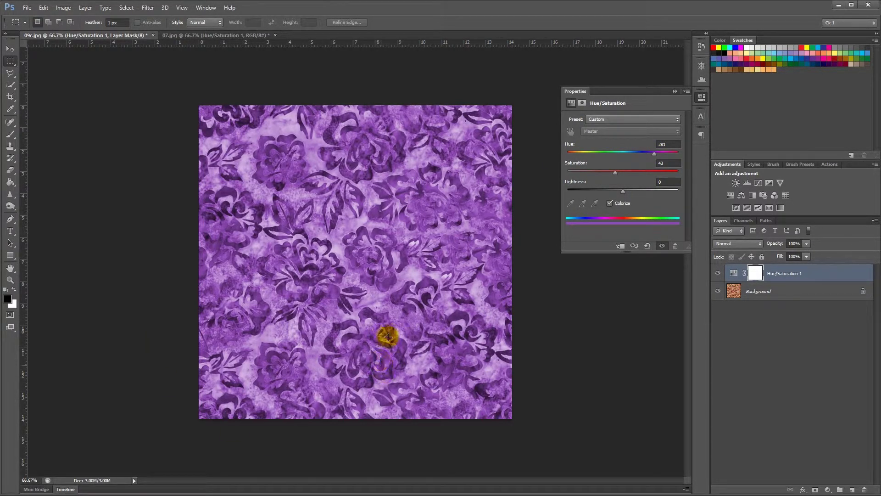
{"action": "left_click", "coordinate": [610, 203]}
{"action": "left_click", "coordinate": [648, 152]}
{"action": "left_click_drag", "start_coordinate": [647, 152], "coordinate": [592, 152]}
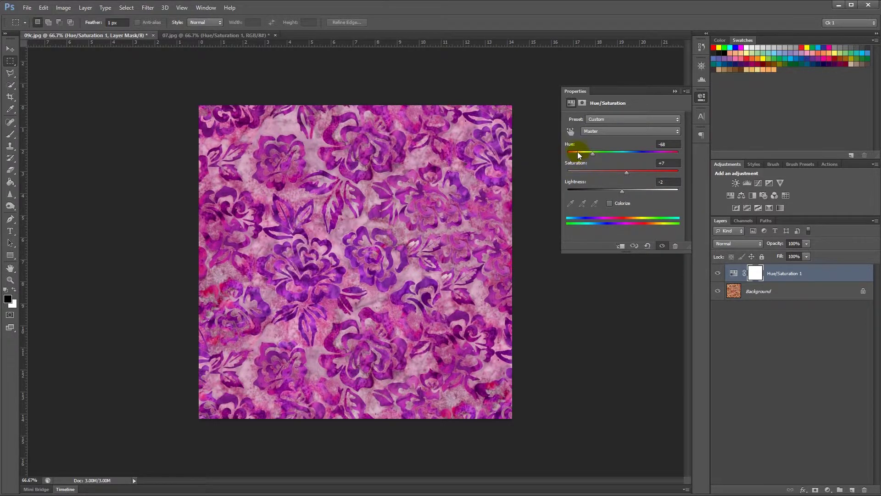
{"action": "left_click_drag", "start_coordinate": [577, 152], "coordinate": [631, 144]}
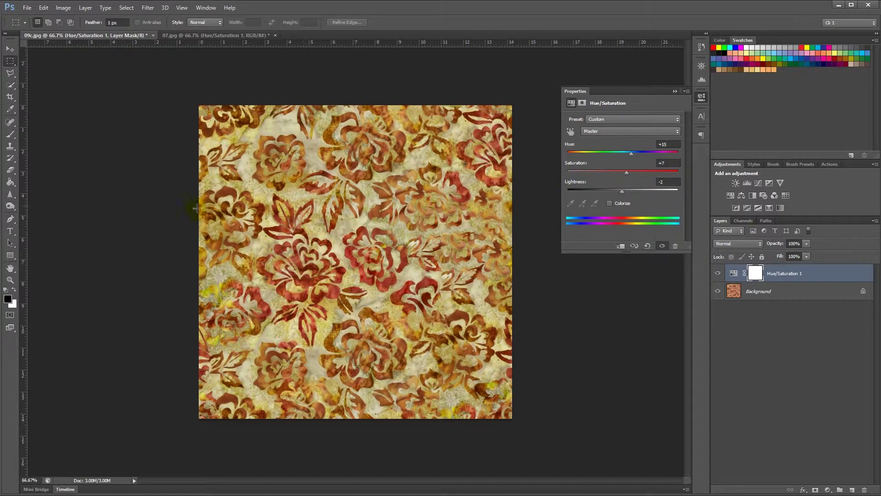
Step: Colorize again with yellow-green then red tints, then uncolorize and shift the hue toward teal-green
{"action": "left_click", "coordinate": [610, 203]}
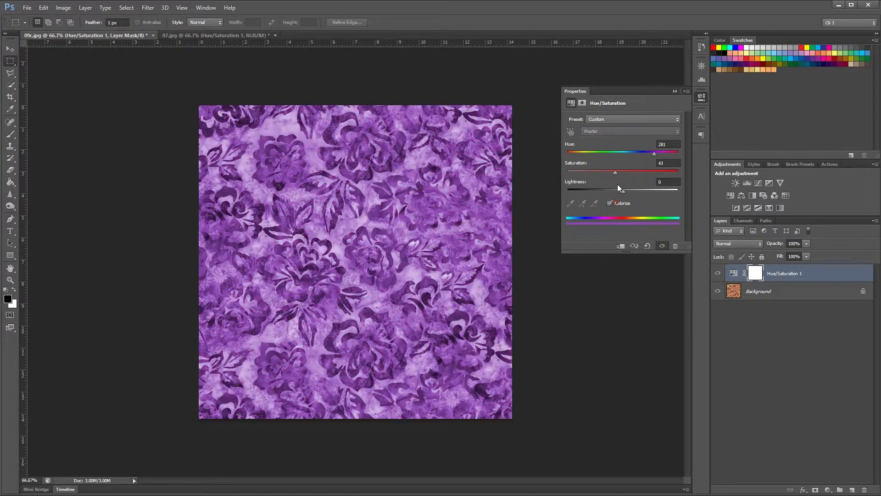
{"action": "left_click", "coordinate": [587, 152]}
{"action": "left_click_drag", "start_coordinate": [587, 153], "coordinate": [566, 160]}
{"action": "left_click", "coordinate": [609, 203]}
{"action": "left_click_drag", "start_coordinate": [623, 152], "coordinate": [647, 154]}
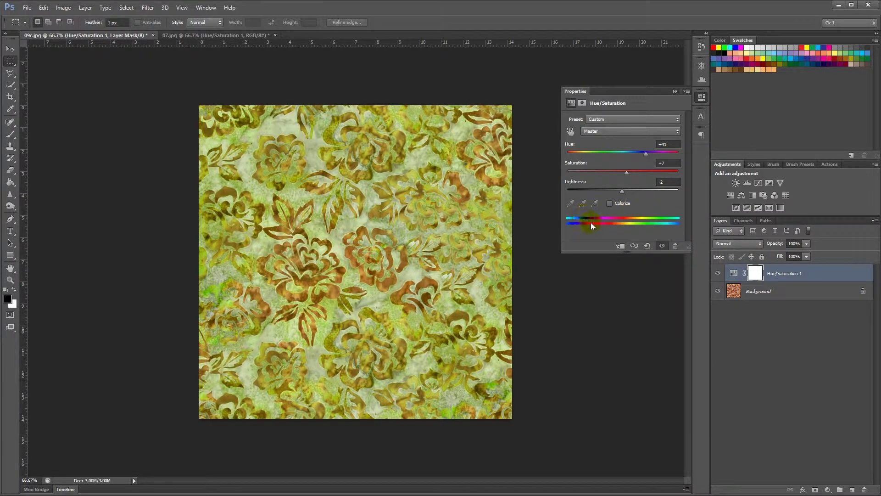
{"action": "left_click_drag", "start_coordinate": [649, 153], "coordinate": [671, 159]}
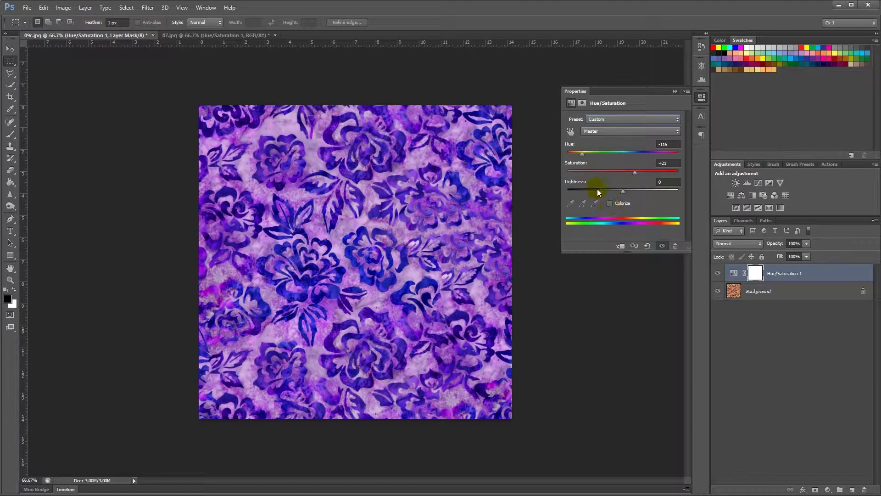
Step: Reset Hue/Saturation and try the Cyanotype, Increase Saturation More, Old Style, Red Boost, Sepia and Yellow Boost presets
{"action": "left_click", "coordinate": [647, 246]}
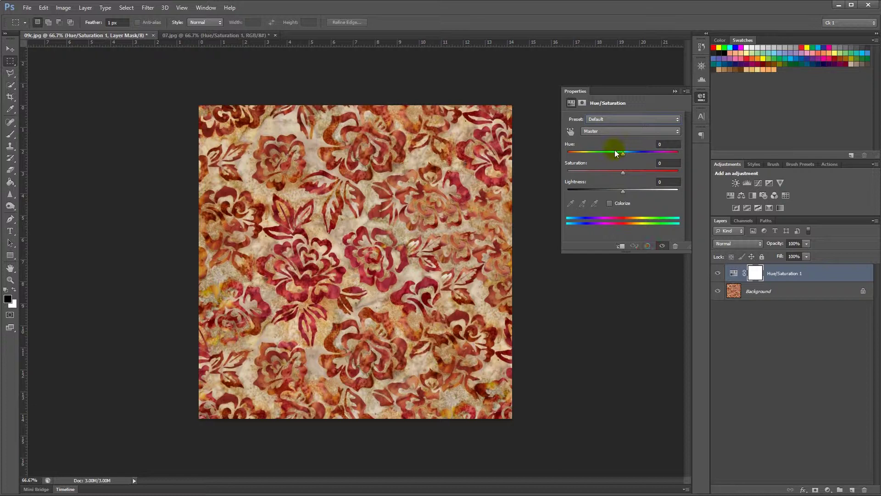
{"action": "left_click", "coordinate": [614, 152]}
{"action": "left_click", "coordinate": [590, 128]}
{"action": "left_click", "coordinate": [600, 127]}
{"action": "left_click", "coordinate": [601, 120]}
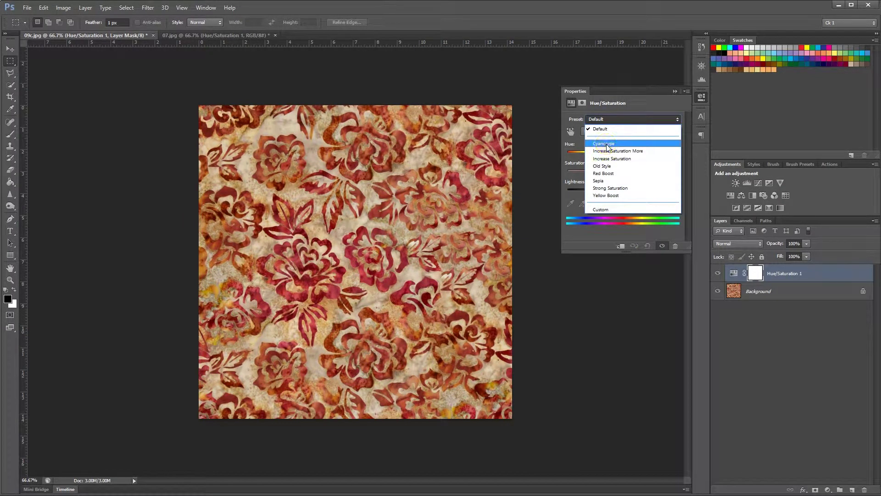
{"action": "left_click", "coordinate": [607, 144]}
{"action": "left_click", "coordinate": [616, 120]}
{"action": "left_click", "coordinate": [612, 158]}
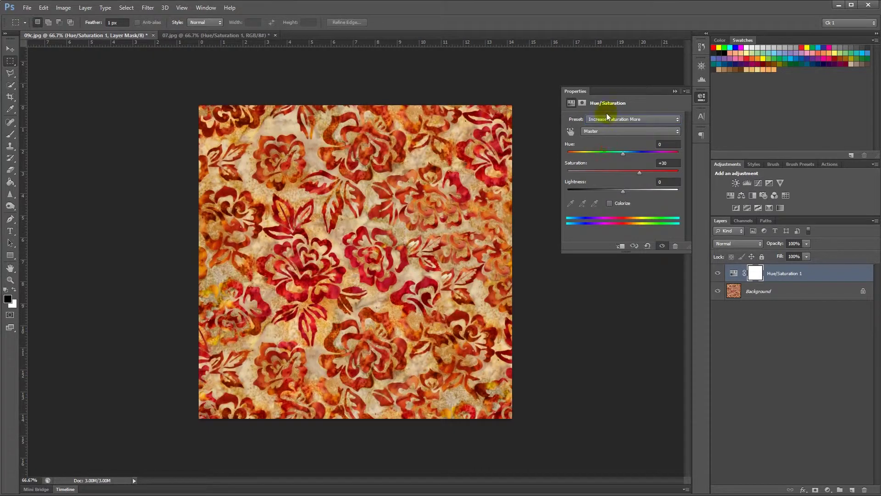
{"action": "left_click", "coordinate": [606, 118]}
{"action": "left_click", "coordinate": [610, 119]}
{"action": "left_click", "coordinate": [610, 120]}
{"action": "left_click", "coordinate": [603, 166]}
{"action": "left_click", "coordinate": [609, 119]}
{"action": "left_click", "coordinate": [606, 150]}
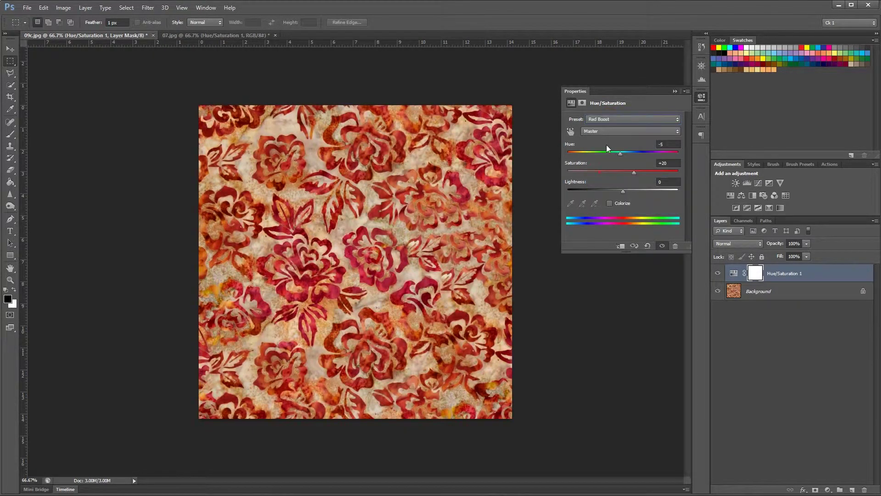
{"action": "left_click", "coordinate": [608, 119]}
{"action": "left_click", "coordinate": [598, 181]}
{"action": "left_click", "coordinate": [608, 120]}
{"action": "left_click", "coordinate": [610, 207]}
{"action": "left_click", "coordinate": [610, 120]}
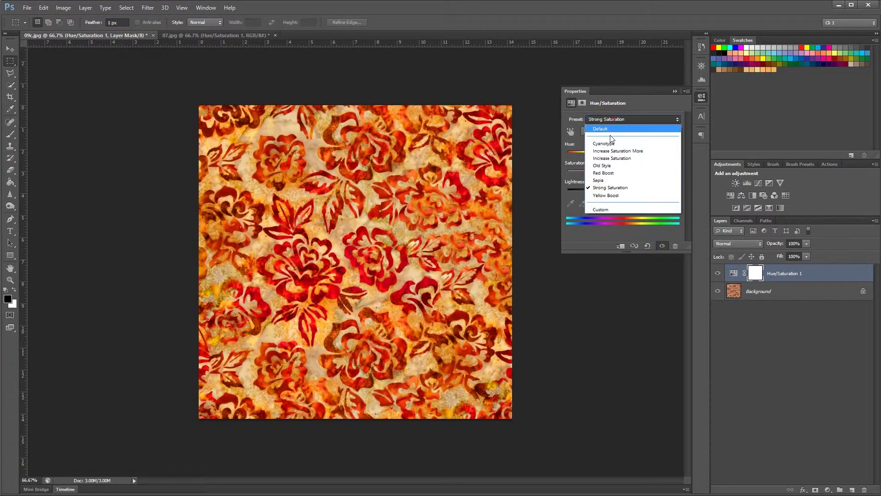
{"action": "key", "text": "Escape"}
Step: Shift the Reds range hue to -30, then select the Blues range
{"action": "left_click", "coordinate": [611, 130]}
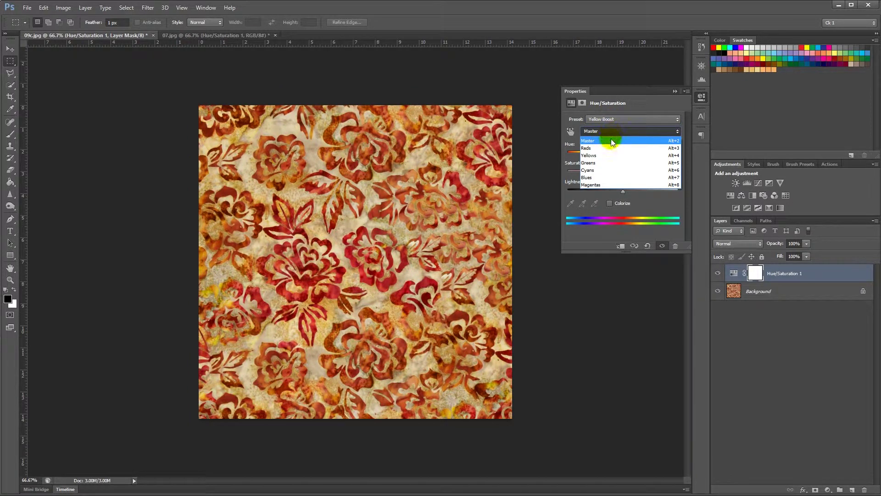
{"action": "left_click", "coordinate": [607, 147]}
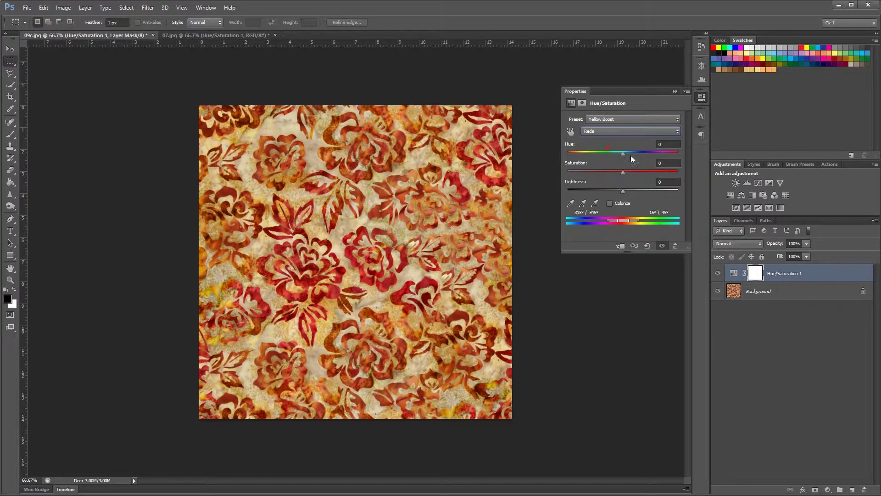
{"action": "left_click_drag", "start_coordinate": [620, 153], "coordinate": [593, 143]}
{"action": "left_click", "coordinate": [602, 131]}
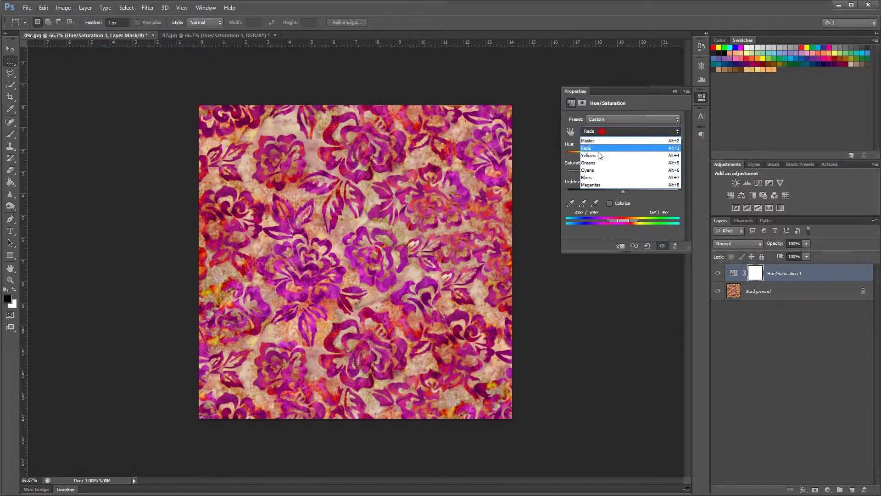
{"action": "left_click", "coordinate": [596, 178]}
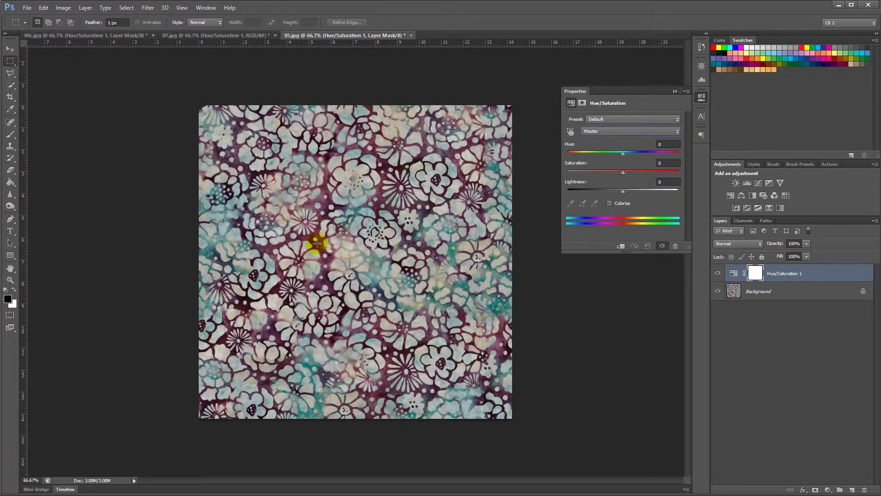
Step: Set the Reds hue to +13, lower Yellows saturation, and shift the Blues hue to +180
{"action": "left_click", "coordinate": [610, 131]}
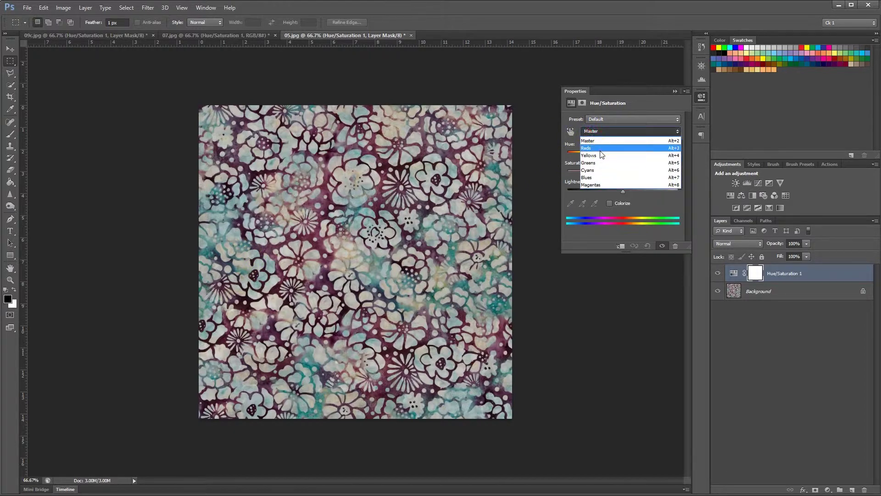
{"action": "left_click", "coordinate": [602, 139]}
{"action": "left_click", "coordinate": [623, 153]}
{"action": "mouse_move", "coordinate": [623, 153]}
{"action": "left_mouse_down"}
{"action": "mouse_move", "coordinate": [678, 148]}
{"action": "mouse_move", "coordinate": [577, 150]}
{"action": "mouse_move", "coordinate": [667, 145]}
{"action": "mouse_move", "coordinate": [542, 161]}
{"action": "mouse_move", "coordinate": [666, 156]}
{"action": "mouse_move", "coordinate": [624, 155]}
{"action": "left_mouse_up"}
{"action": "left_click", "coordinate": [600, 130]}
{"action": "left_click", "coordinate": [598, 156]}
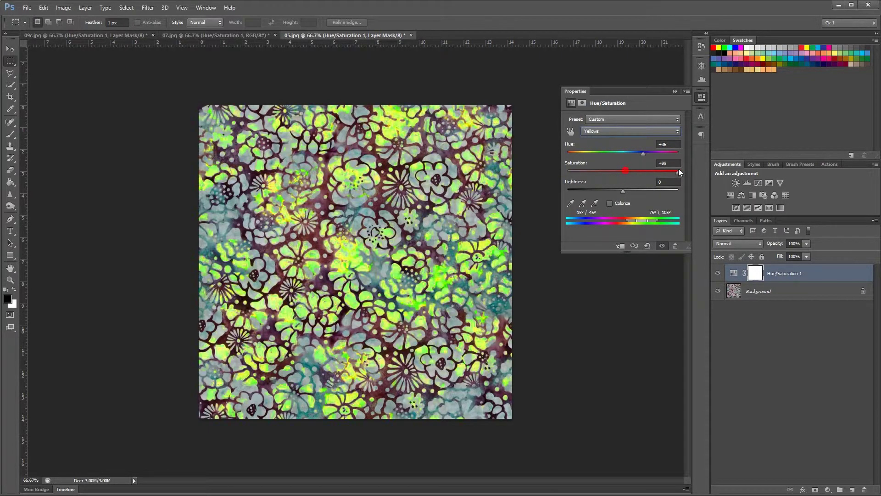
{"action": "left_click_drag", "start_coordinate": [680, 172], "coordinate": [644, 172]}
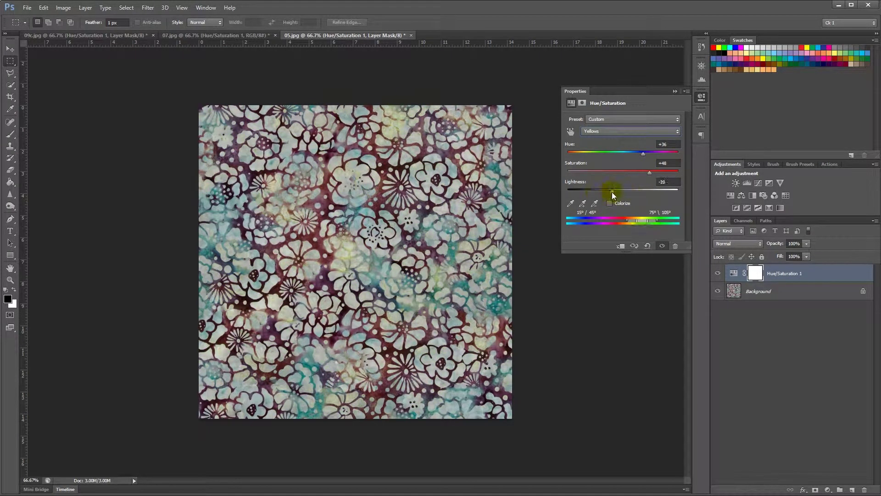
{"action": "left_click", "coordinate": [606, 133]}
{"action": "left_click", "coordinate": [592, 178]}
{"action": "left_click_drag", "start_coordinate": [622, 151], "coordinate": [682, 152]}
Step: Widen and reposition the Cyans range bar, trying hues -180, -64 and +31 before settling at -162
{"action": "left_click", "coordinate": [631, 131]}
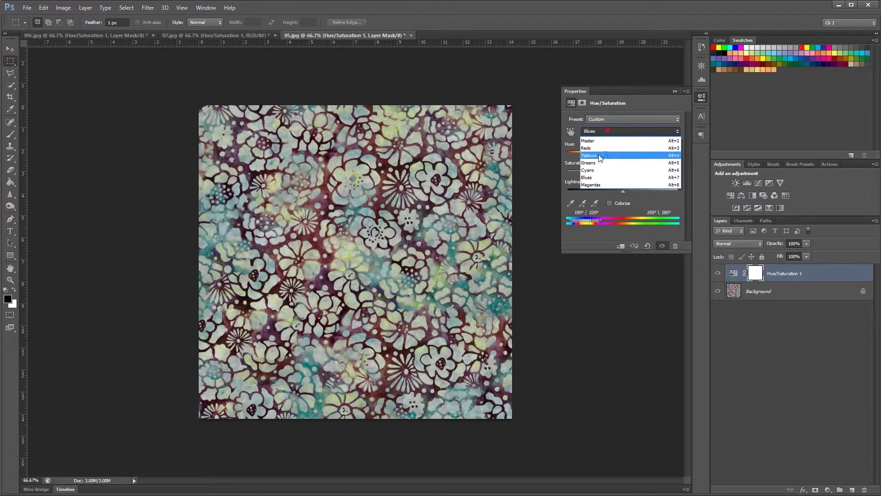
{"action": "left_click", "coordinate": [623, 167]}
{"action": "mouse_move", "coordinate": [623, 153]}
{"action": "left_mouse_down"}
{"action": "mouse_move", "coordinate": [580, 155]}
{"action": "mouse_move", "coordinate": [665, 151]}
{"action": "mouse_move", "coordinate": [627, 155]}
{"action": "left_mouse_up"}
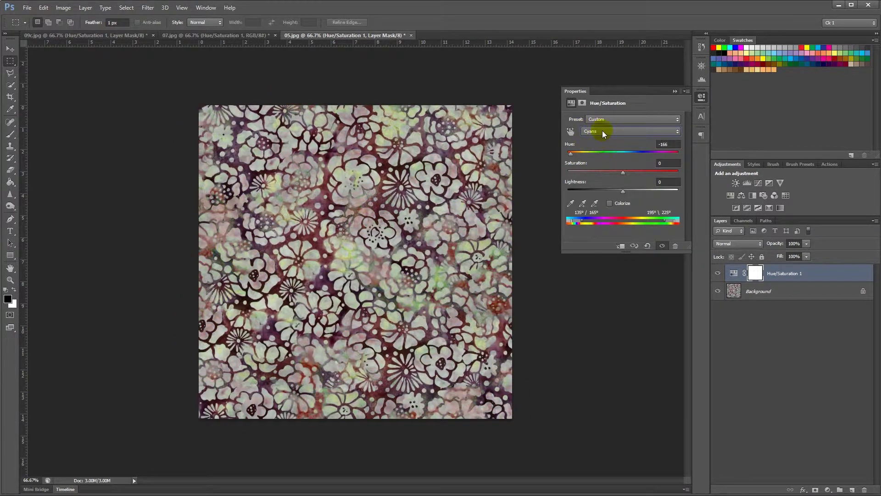
{"action": "left_click_drag", "start_coordinate": [571, 157], "coordinate": [589, 153]}
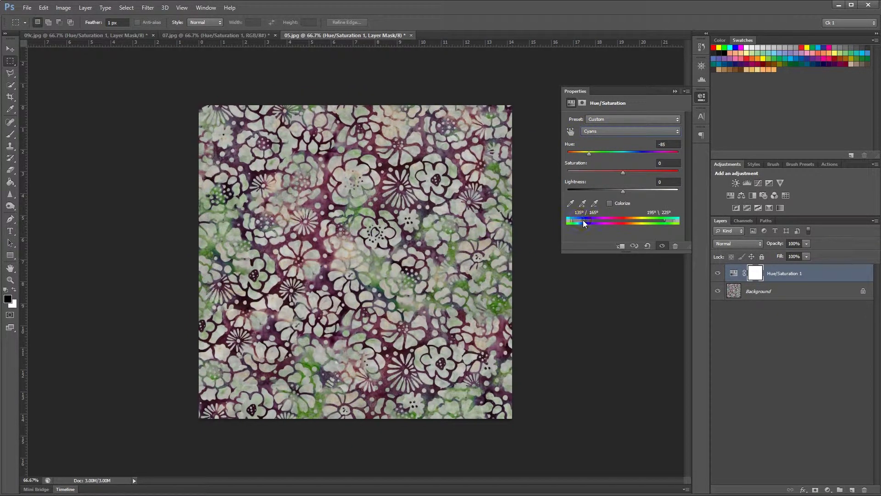
{"action": "left_click_drag", "start_coordinate": [579, 220], "coordinate": [561, 219]}
{"action": "left_click_drag", "start_coordinate": [590, 221], "coordinate": [593, 221]}
{"action": "mouse_move", "coordinate": [585, 155]}
{"action": "left_mouse_down"}
{"action": "mouse_move", "coordinate": [566, 153]}
{"action": "mouse_move", "coordinate": [594, 153]}
{"action": "left_mouse_up"}
{"action": "left_click_drag", "start_coordinate": [605, 222], "coordinate": [635, 221]}
{"action": "left_click", "coordinate": [592, 152]}
{"action": "mouse_move", "coordinate": [591, 150]}
{"action": "left_mouse_down"}
{"action": "mouse_move", "coordinate": [571, 152]}
{"action": "mouse_move", "coordinate": [656, 155]}
{"action": "mouse_move", "coordinate": [588, 153]}
{"action": "left_mouse_up"}
{"action": "left_click_drag", "start_coordinate": [638, 221], "coordinate": [576, 218]}
{"action": "left_click_drag", "start_coordinate": [586, 152], "coordinate": [612, 160]}
Step: Reset Hue/Saturation, sample the Reds with the eyedroppers and hue-shift them, then turn 07.jpg's pattern teal
{"action": "left_click", "coordinate": [647, 246]}
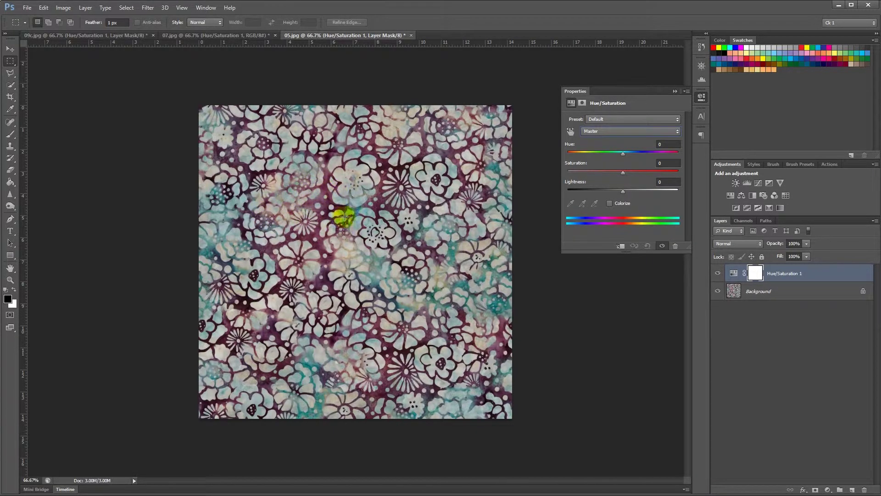
{"action": "left_click", "coordinate": [596, 131]}
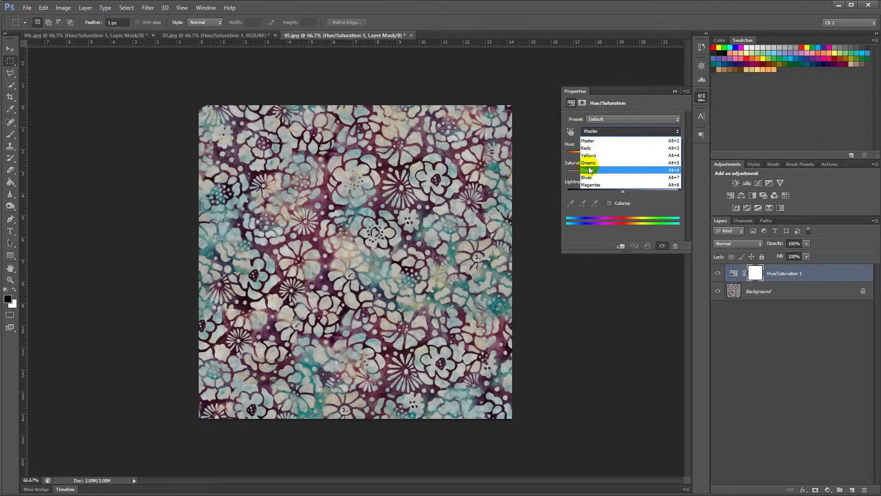
{"action": "left_click", "coordinate": [586, 149]}
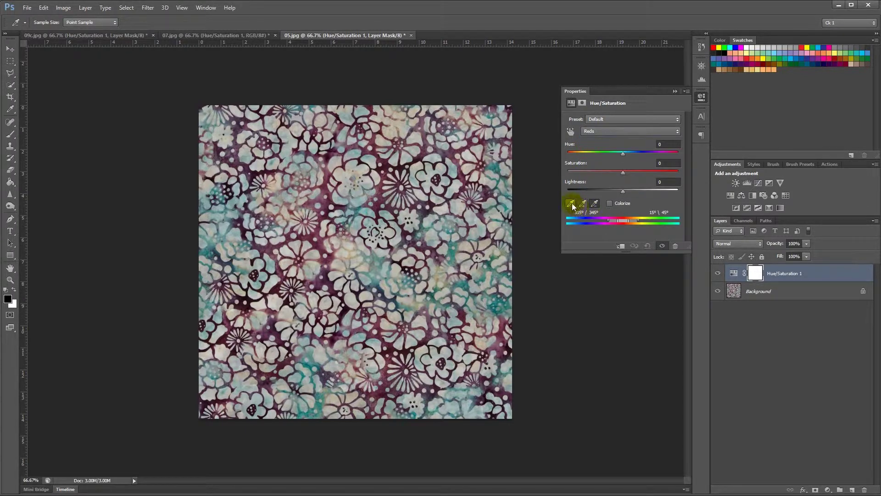
{"action": "left_click", "coordinate": [571, 202]}
{"action": "left_click", "coordinate": [374, 198]}
{"action": "left_click", "coordinate": [367, 197]}
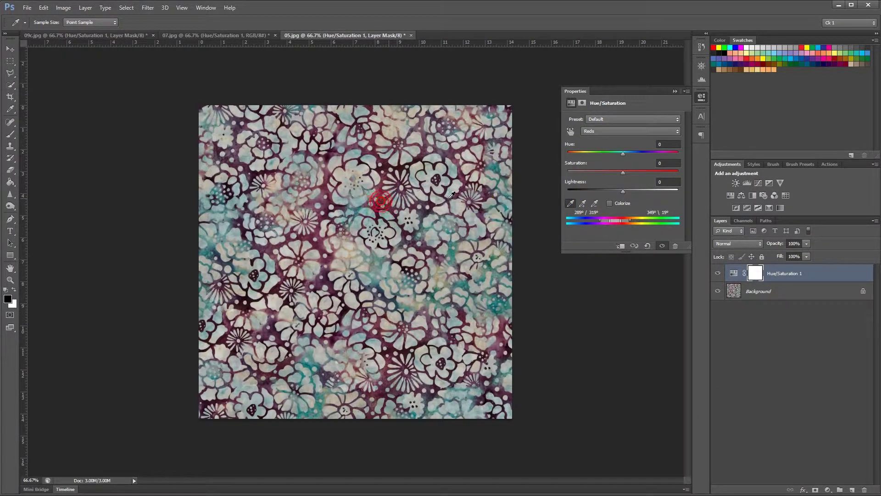
{"action": "left_click", "coordinate": [581, 203]}
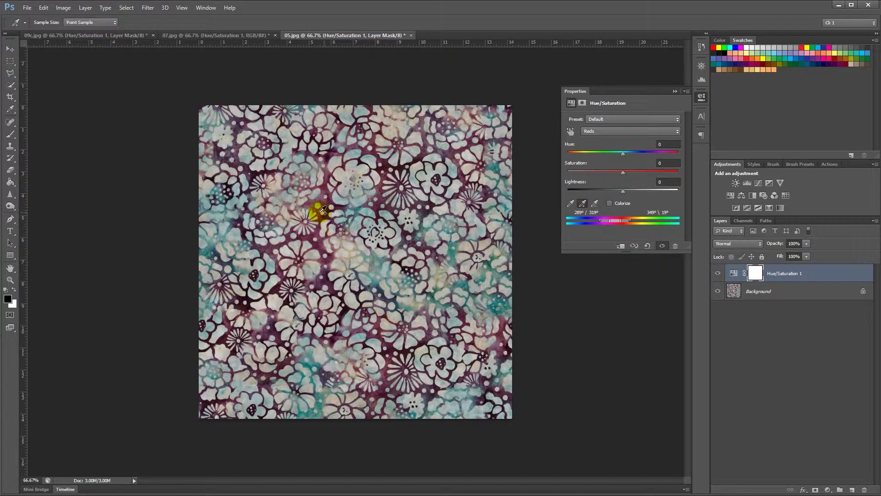
{"action": "left_click", "coordinate": [593, 204]}
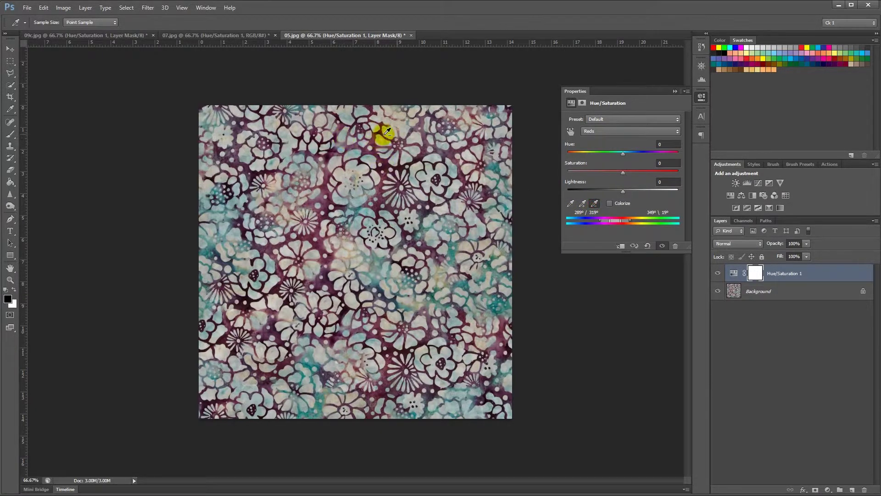
{"action": "left_click", "coordinate": [318, 245]}
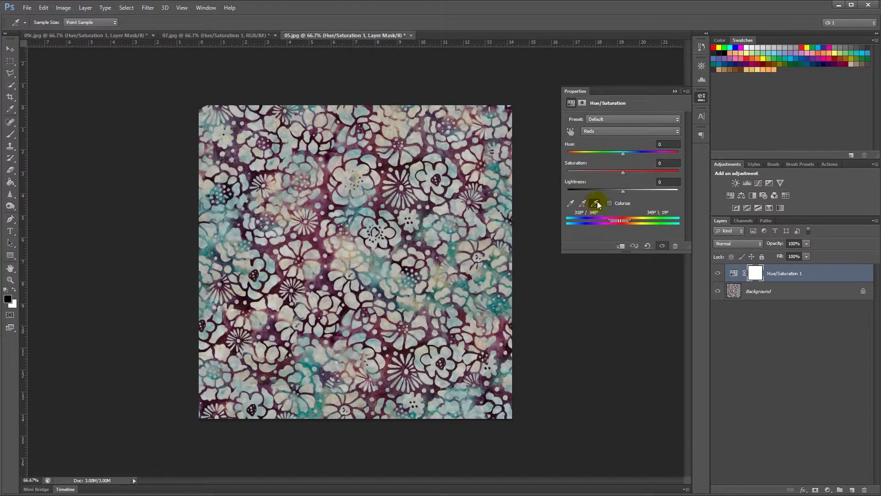
{"action": "left_click_drag", "start_coordinate": [623, 153], "coordinate": [563, 172]}
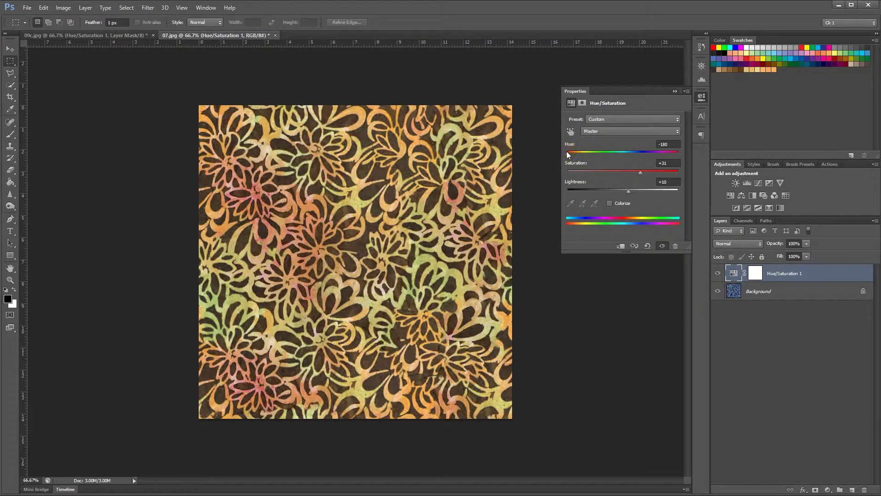
{"action": "left_click_drag", "start_coordinate": [566, 150], "coordinate": [662, 136]}
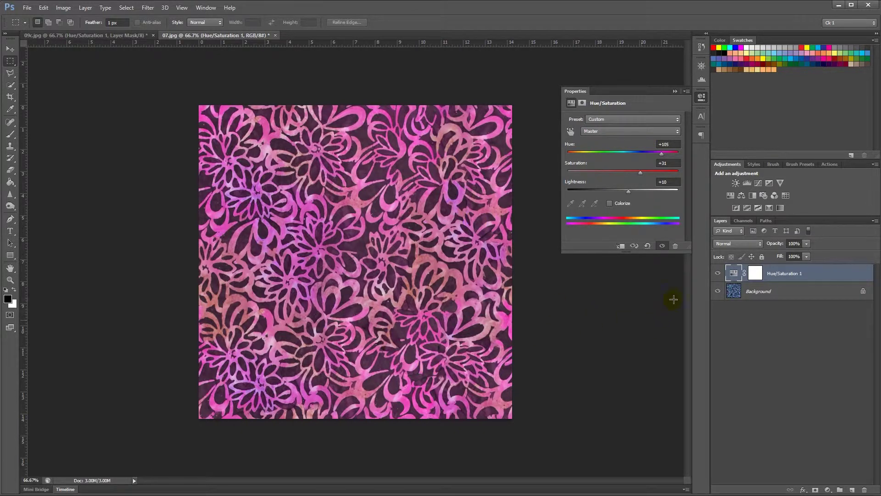
Step: Add a trial Brightness/Contrast layer, tweak brightness and contrast, then delete it and collapse Properties
{"action": "left_click", "coordinate": [736, 182]}
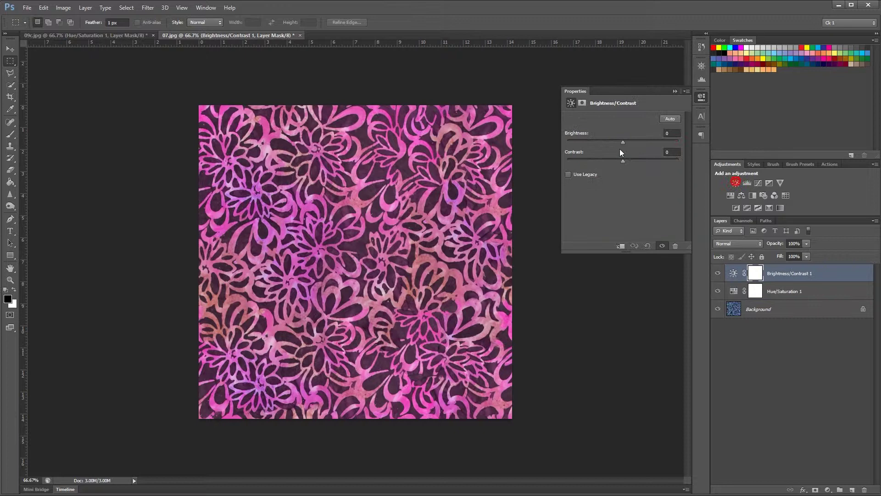
{"action": "left_click_drag", "start_coordinate": [622, 141], "coordinate": [656, 156]}
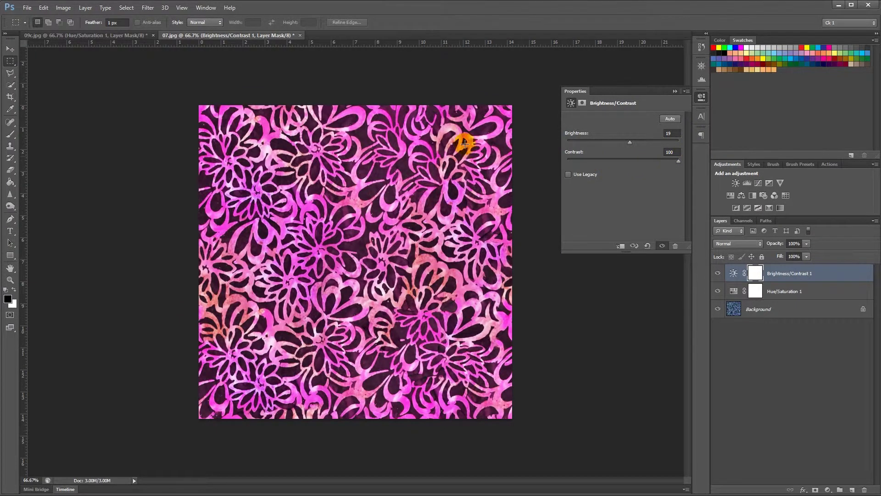
{"action": "left_click_drag", "start_coordinate": [679, 161], "coordinate": [617, 141]}
{"action": "left_click", "coordinate": [701, 134]}
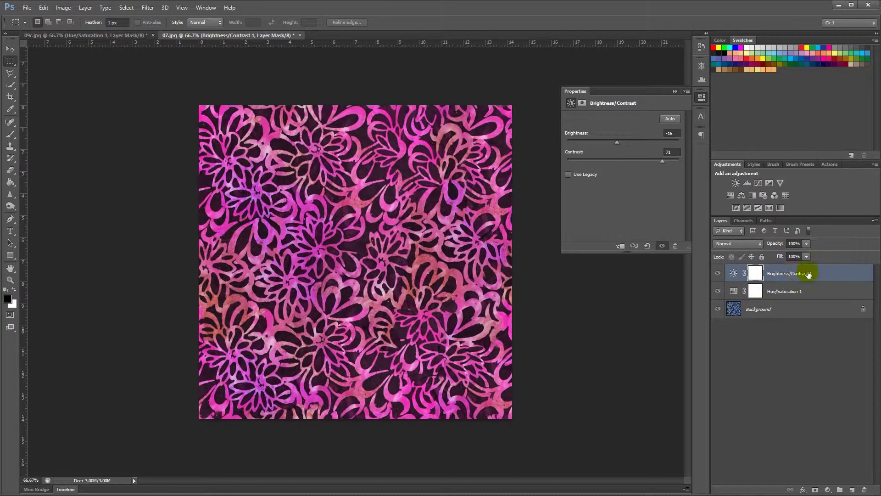
{"action": "left_click", "coordinate": [675, 248]}
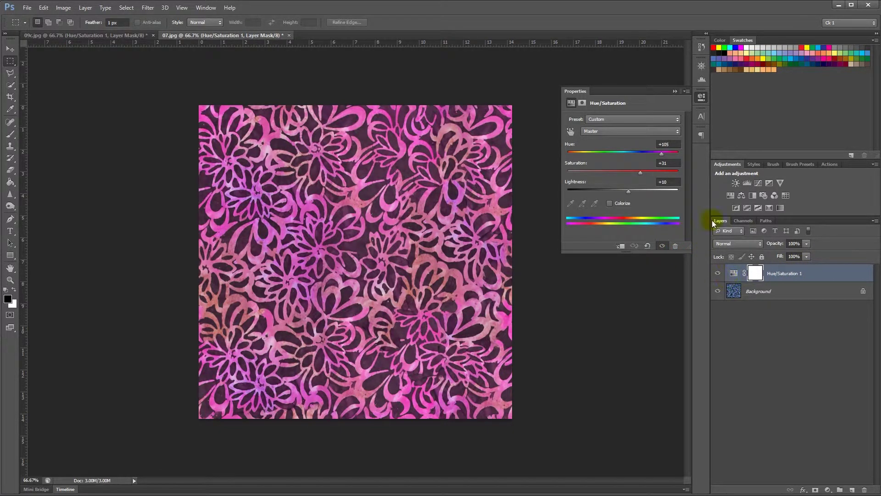
{"action": "left_click", "coordinate": [672, 91]}
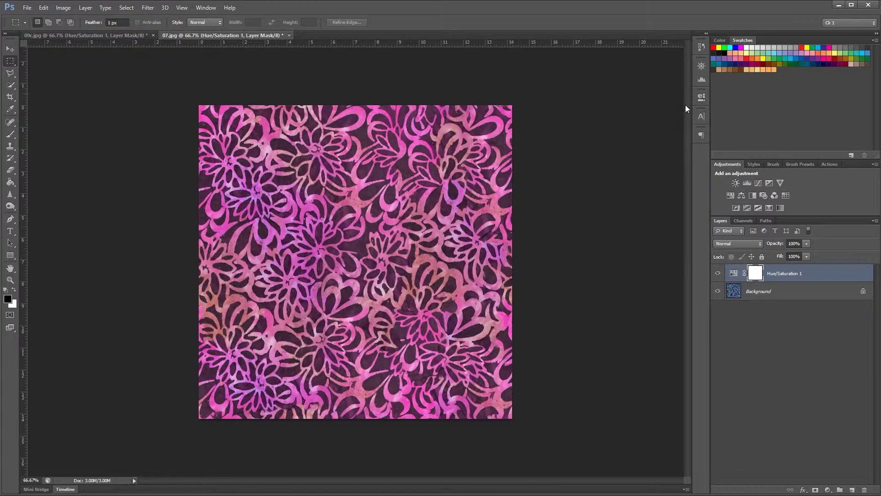
Step: Add a Levels layer with input levels 58 / 1.00 / 202, then hide it
{"action": "left_click", "coordinate": [746, 183]}
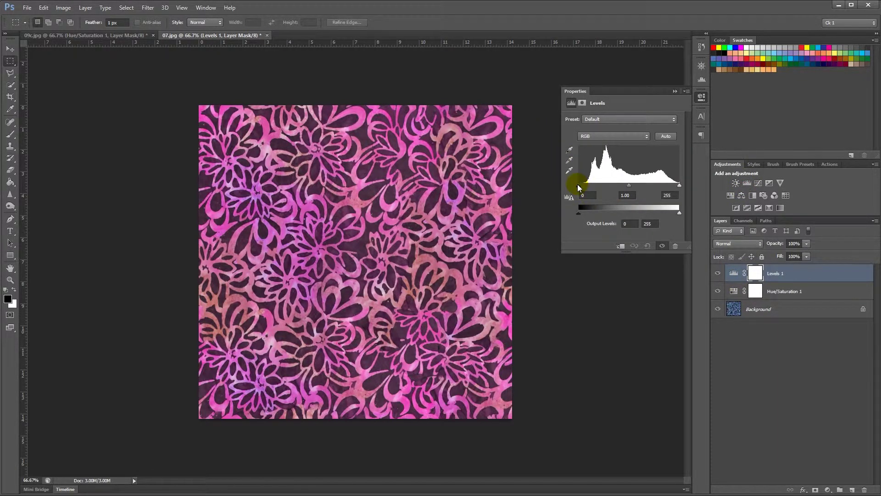
{"action": "left_click", "coordinate": [578, 185]}
{"action": "mouse_move", "coordinate": [578, 186]}
{"action": "left_mouse_down"}
{"action": "mouse_move", "coordinate": [598, 187]}
{"action": "mouse_move", "coordinate": [574, 187]}
{"action": "left_mouse_up"}
{"action": "left_click_drag", "start_coordinate": [579, 186], "coordinate": [659, 187]}
{"action": "left_click", "coordinate": [680, 185]}
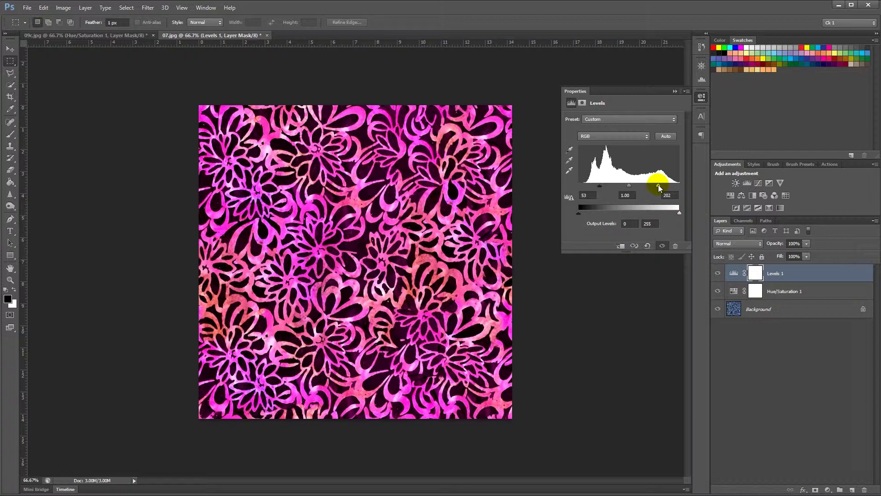
{"action": "mouse_move", "coordinate": [600, 186]}
{"action": "left_mouse_down"}
{"action": "mouse_move", "coordinate": [580, 185]}
{"action": "mouse_move", "coordinate": [604, 188]}
{"action": "left_mouse_up"}
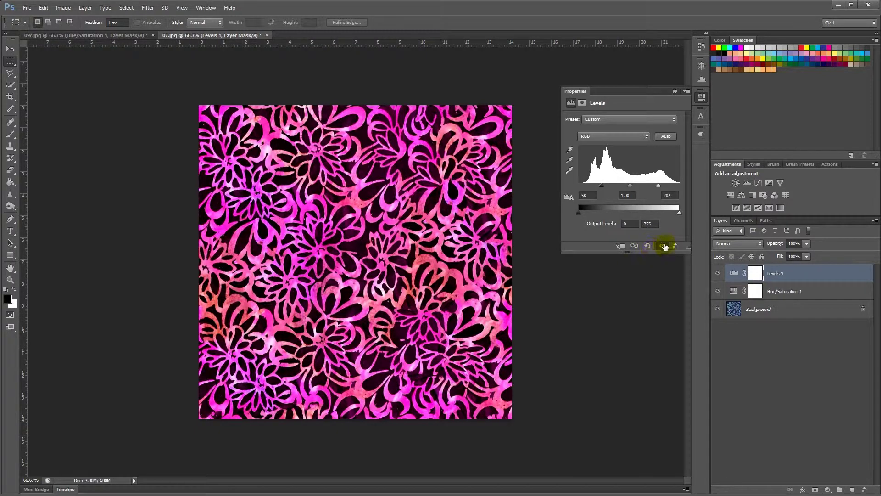
{"action": "left_click", "coordinate": [662, 248]}
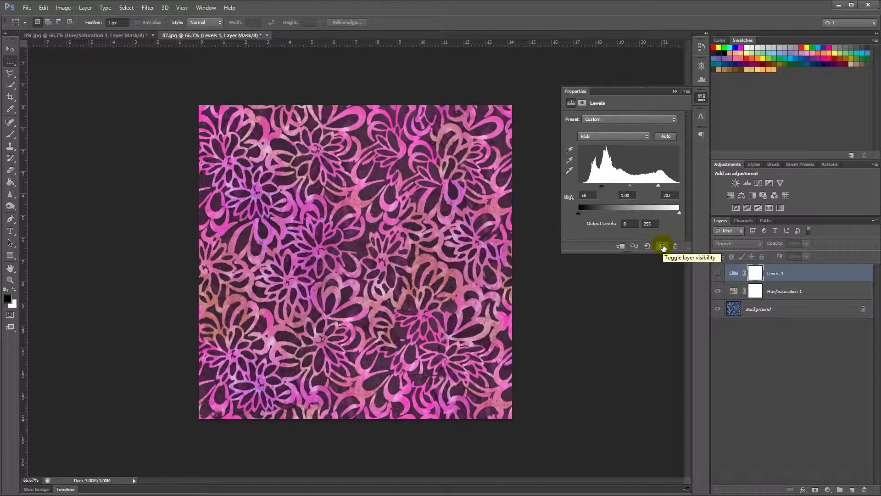
Step: Toggle Levels 1 on and off to compare, leave it visible, and reset it to defaults
{"action": "left_click", "coordinate": [717, 273]}
{"action": "left_click", "coordinate": [717, 273]}
{"action": "left_click", "coordinate": [717, 273]}
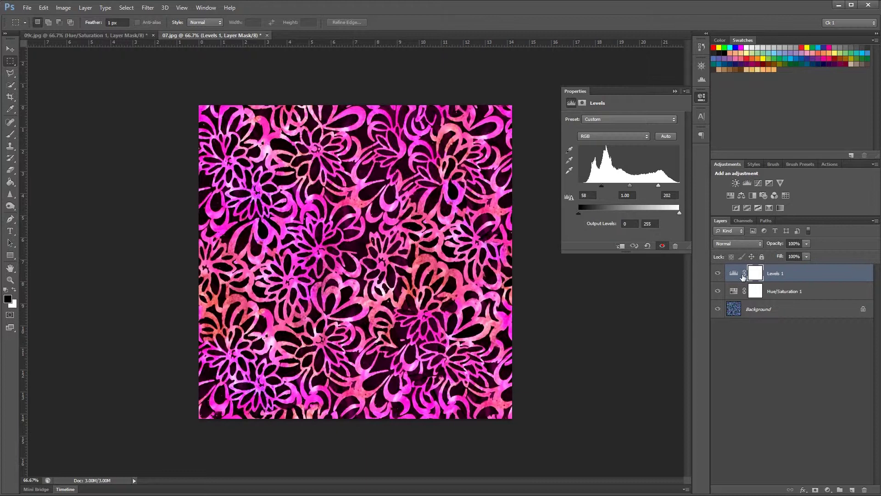
{"action": "left_click", "coordinate": [717, 272]}
{"action": "left_click", "coordinate": [717, 273]}
{"action": "left_click", "coordinate": [646, 246]}
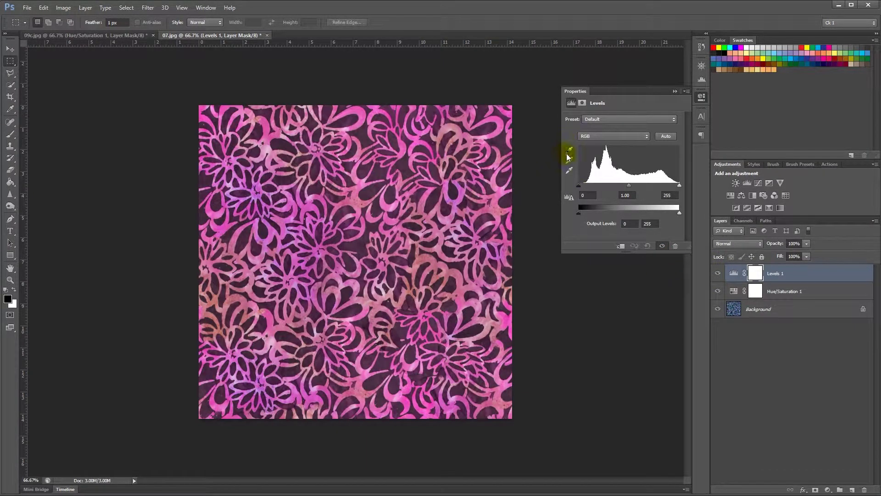
Step: Sample black and white points from the image, then set midtones to 1.60 and black point to 29
{"action": "left_click", "coordinate": [568, 172]}
{"action": "left_click", "coordinate": [568, 160]}
{"action": "left_click", "coordinate": [569, 150]}
{"action": "left_click", "coordinate": [569, 150]}
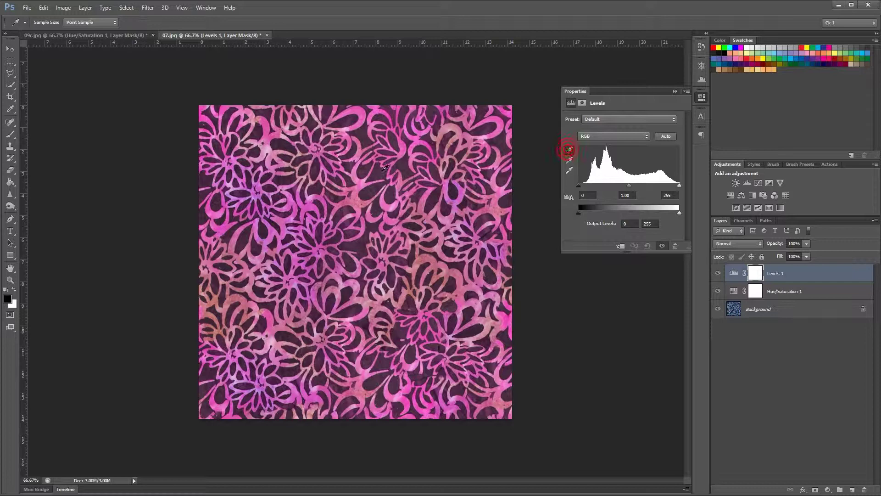
{"action": "left_click", "coordinate": [383, 169]}
{"action": "left_click", "coordinate": [569, 170]}
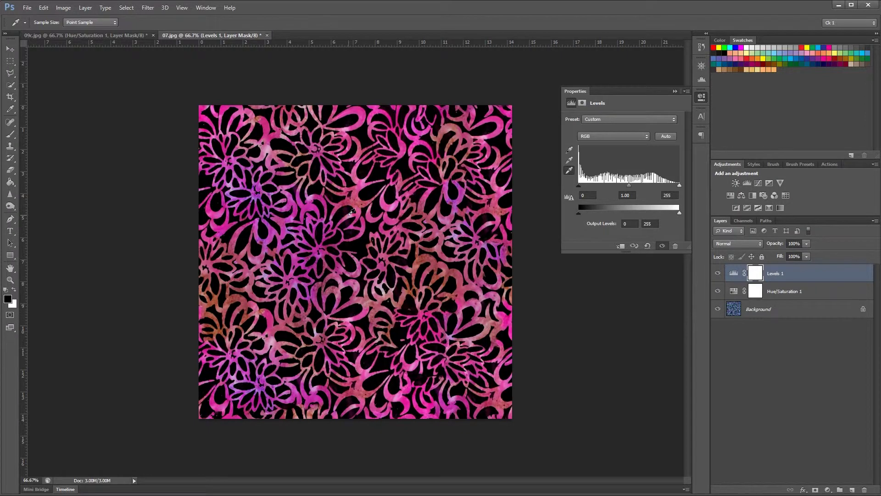
{"action": "left_click", "coordinate": [349, 215]}
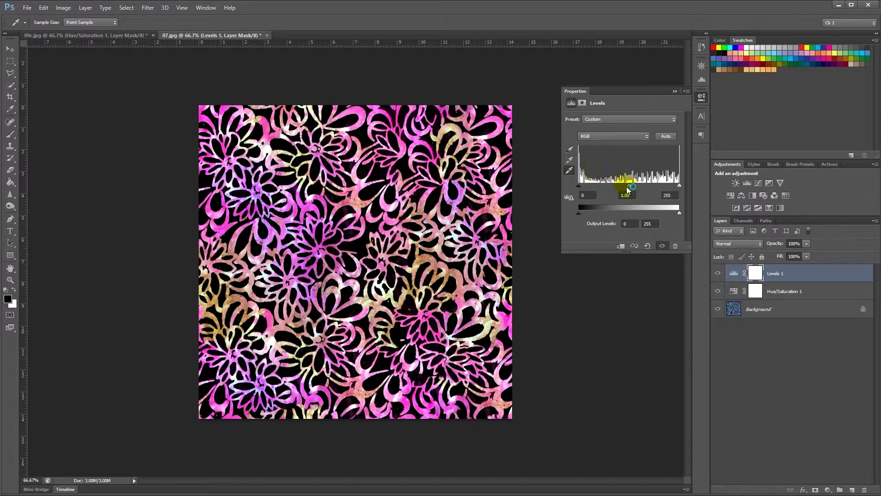
{"action": "left_click_drag", "start_coordinate": [628, 185], "coordinate": [688, 186]}
{"action": "mouse_move", "coordinate": [578, 186]}
{"action": "left_mouse_down"}
{"action": "mouse_move", "coordinate": [608, 184]}
{"action": "mouse_move", "coordinate": [569, 186]}
{"action": "left_mouse_up"}
Step: In the Red channel, set the black point to 45 and the midtone to 0.71
{"action": "left_click", "coordinate": [606, 135]}
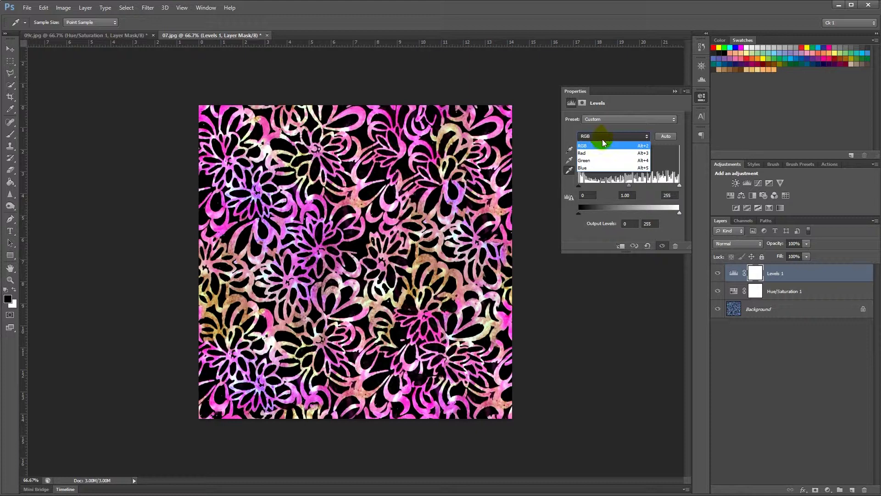
{"action": "left_click", "coordinate": [596, 153]}
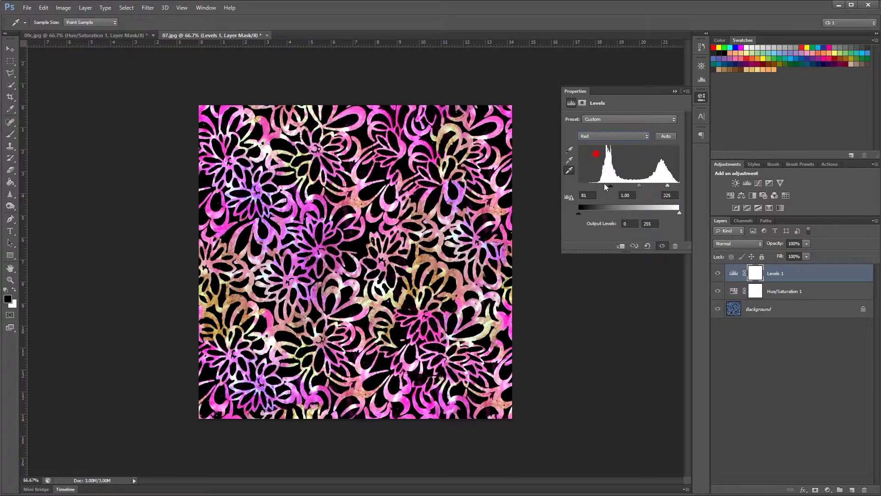
{"action": "mouse_move", "coordinate": [607, 186]}
{"action": "left_mouse_down"}
{"action": "mouse_move", "coordinate": [616, 186]}
{"action": "mouse_move", "coordinate": [576, 185]}
{"action": "mouse_move", "coordinate": [602, 185]}
{"action": "left_mouse_up"}
{"action": "left_click_drag", "start_coordinate": [667, 185], "coordinate": [705, 191]}
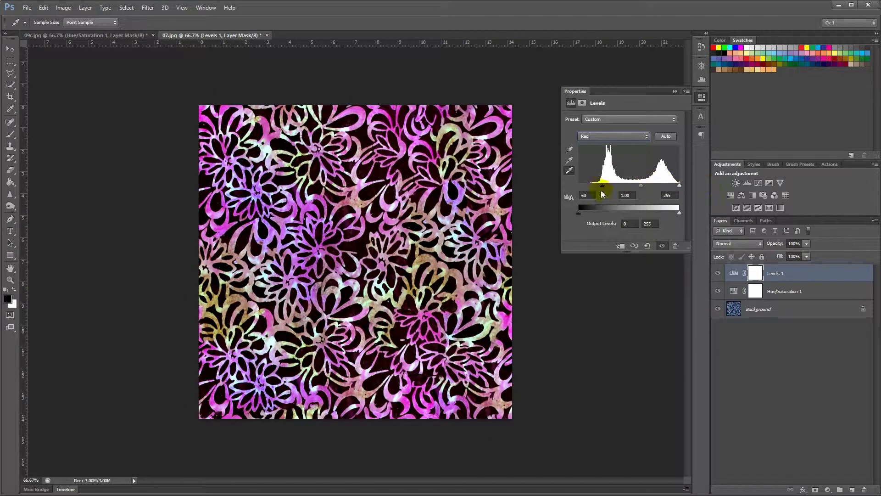
{"action": "mouse_move", "coordinate": [603, 185]}
{"action": "left_mouse_down"}
{"action": "mouse_move", "coordinate": [626, 187]}
{"action": "mouse_move", "coordinate": [580, 187]}
{"action": "mouse_move", "coordinate": [592, 186]}
{"action": "left_mouse_up"}
{"action": "left_click", "coordinate": [592, 136]}
{"action": "left_click", "coordinate": [587, 162]}
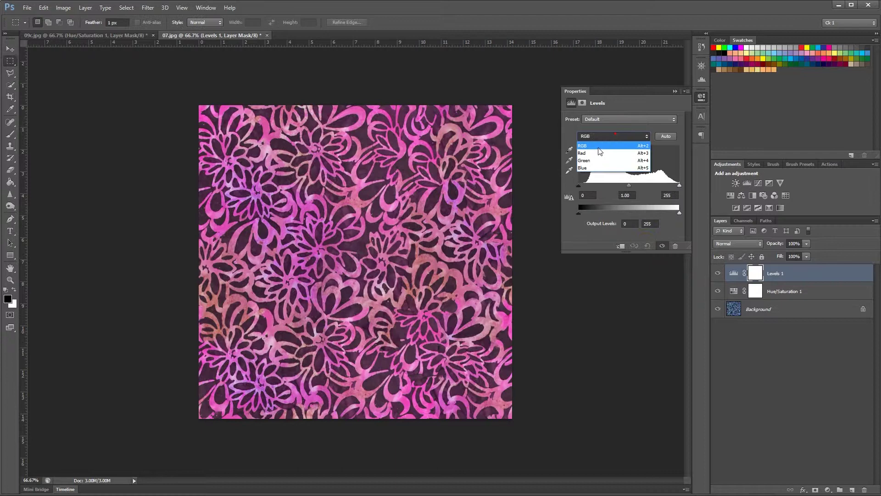
{"action": "left_click", "coordinate": [599, 153]}
{"action": "left_click_drag", "start_coordinate": [628, 185], "coordinate": [646, 186]}
{"action": "left_click_drag", "start_coordinate": [579, 186], "coordinate": [668, 185]}
Step: Check the Green and Blue channels, tweak the RGB black point and midtones, then toggle Levels 1 to compare
{"action": "left_click", "coordinate": [613, 136]}
{"action": "left_click", "coordinate": [592, 144]}
{"action": "left_click", "coordinate": [613, 136]}
{"action": "left_click", "coordinate": [592, 144]}
{"action": "left_click", "coordinate": [602, 137]}
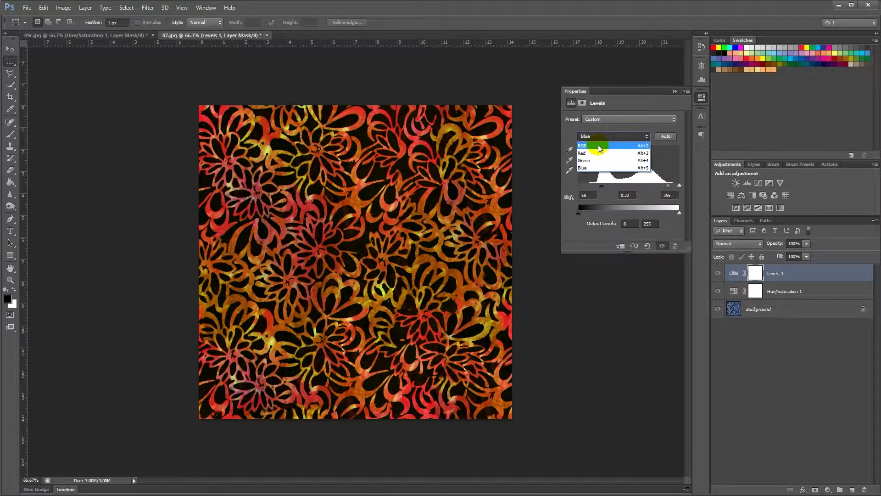
{"action": "left_click", "coordinate": [591, 146]}
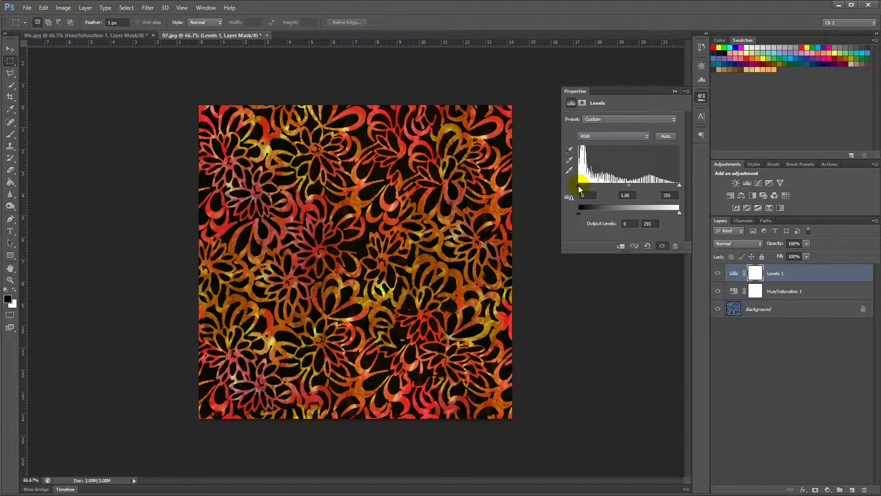
{"action": "left_click_drag", "start_coordinate": [578, 185], "coordinate": [560, 186]}
{"action": "mouse_move", "coordinate": [628, 187]}
{"action": "left_mouse_down"}
{"action": "mouse_move", "coordinate": [614, 188]}
{"action": "mouse_move", "coordinate": [631, 188]}
{"action": "mouse_move", "coordinate": [622, 185]}
{"action": "left_mouse_up"}
{"action": "left_click", "coordinate": [663, 245]}
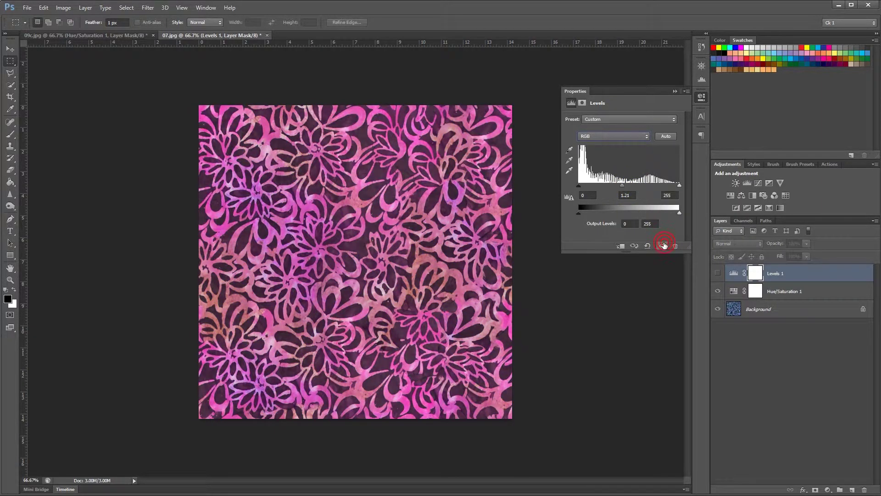
{"action": "left_click", "coordinate": [663, 246]}
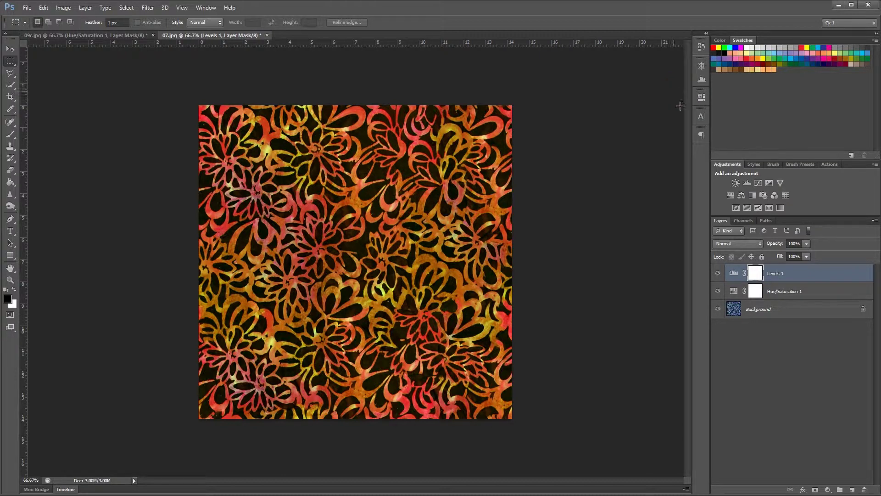
Step: Review the Levels 1 settings, then hide the Levels 1 layer
{"action": "left_click", "coordinate": [674, 93]}
{"action": "double_click", "coordinate": [733, 273]}
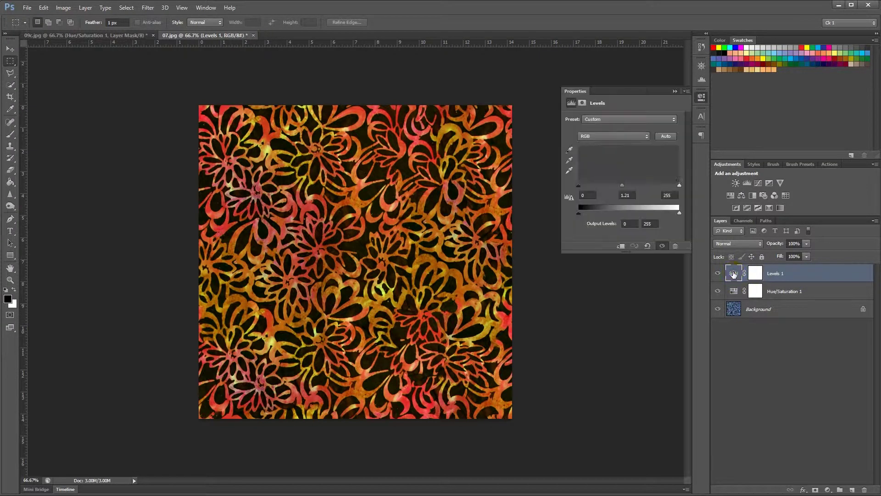
{"action": "left_click", "coordinate": [674, 91]}
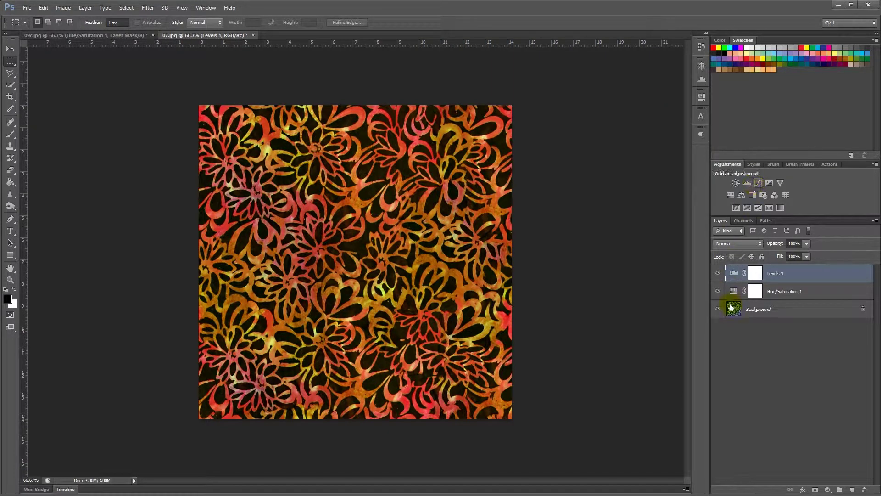
{"action": "left_click", "coordinate": [717, 273]}
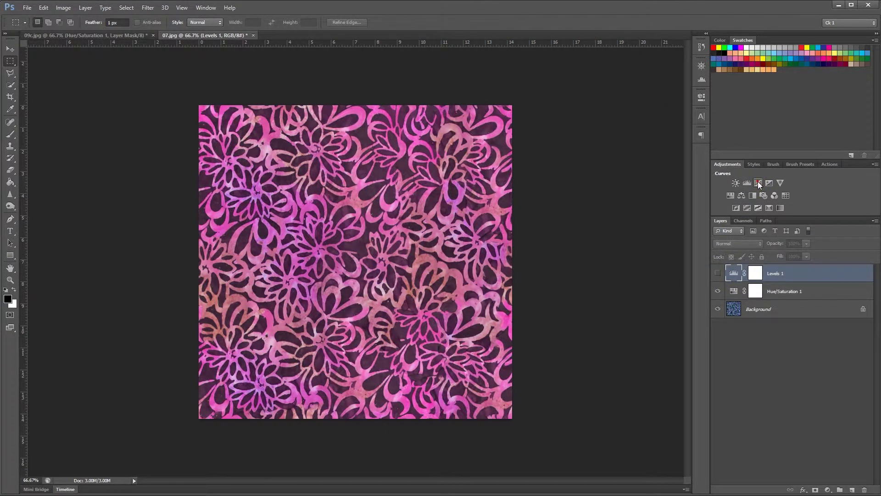
Step: Add a Curves layer and reshape the curve to darken shadows and brighten highlights
{"action": "left_click", "coordinate": [758, 183]}
{"action": "left_click_drag", "start_coordinate": [599, 219], "coordinate": [596, 216]}
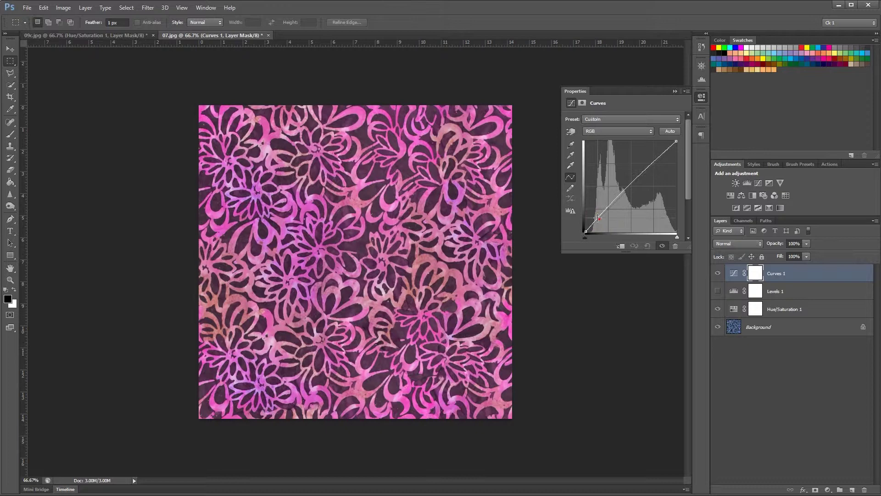
{"action": "mouse_move", "coordinate": [625, 173]}
{"action": "left_mouse_down"}
{"action": "mouse_move", "coordinate": [640, 183]}
{"action": "mouse_move", "coordinate": [642, 174]}
{"action": "left_mouse_up"}
{"action": "left_click", "coordinate": [596, 215]}
{"action": "left_click_drag", "start_coordinate": [596, 216], "coordinate": [608, 224]}
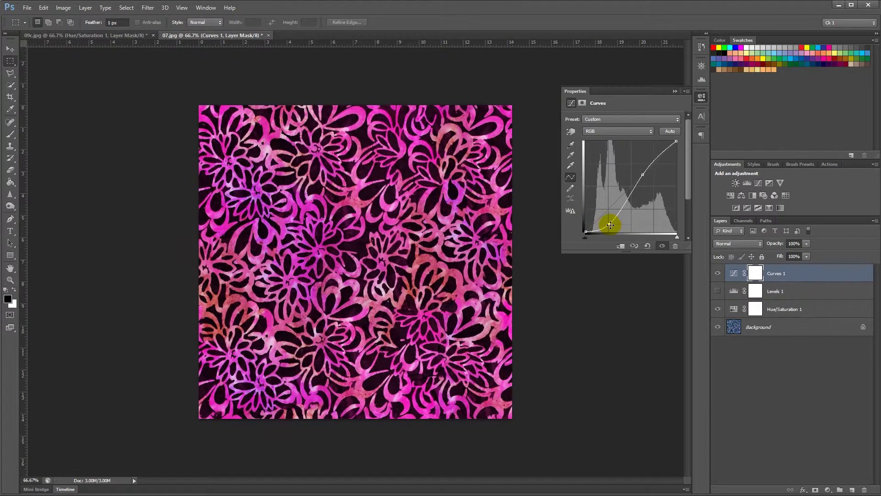
{"action": "mouse_move", "coordinate": [642, 175]}
{"action": "left_mouse_down"}
{"action": "mouse_move", "coordinate": [648, 162]}
{"action": "mouse_move", "coordinate": [629, 149]}
{"action": "mouse_move", "coordinate": [651, 163]}
{"action": "mouse_move", "coordinate": [644, 152]}
{"action": "mouse_move", "coordinate": [649, 174]}
{"action": "left_mouse_up"}
{"action": "left_click", "coordinate": [677, 238]}
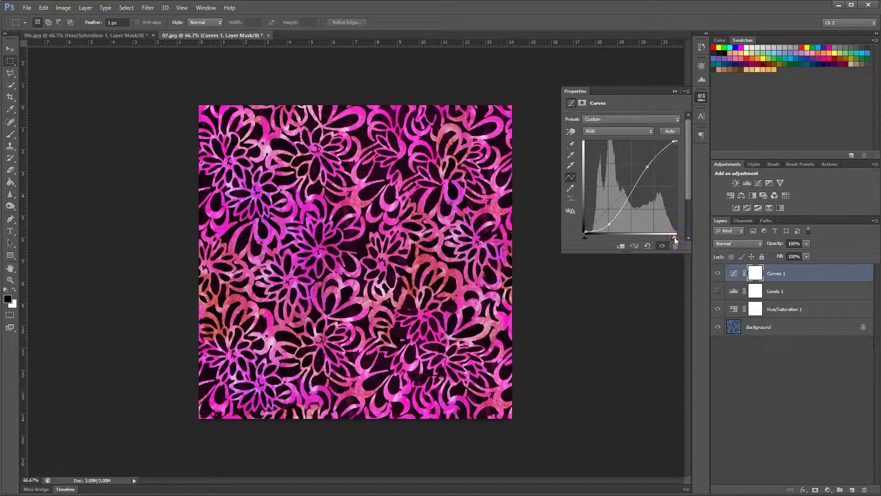
Step: Experiment with the curve's black and white endpoints and peak, then delete Curves 1
{"action": "mouse_move", "coordinate": [673, 236]}
{"action": "left_mouse_down"}
{"action": "mouse_move", "coordinate": [653, 233]}
{"action": "mouse_move", "coordinate": [673, 235]}
{"action": "left_mouse_up"}
{"action": "mouse_move", "coordinate": [585, 237]}
{"action": "left_mouse_down"}
{"action": "mouse_move", "coordinate": [603, 237]}
{"action": "mouse_move", "coordinate": [586, 237]}
{"action": "mouse_move", "coordinate": [595, 238]}
{"action": "left_mouse_up"}
{"action": "left_click_drag", "start_coordinate": [629, 202], "coordinate": [654, 168]}
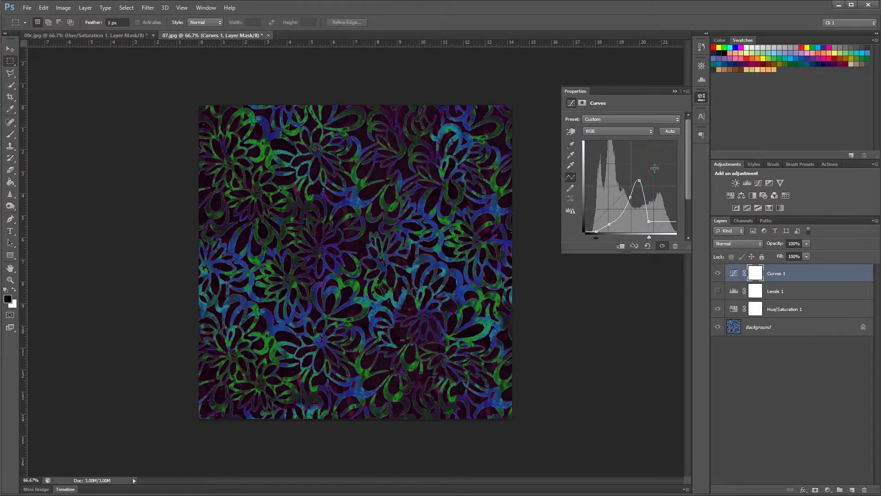
{"action": "left_click_drag", "start_coordinate": [630, 196], "coordinate": [642, 166]}
{"action": "left_click", "coordinate": [645, 186]}
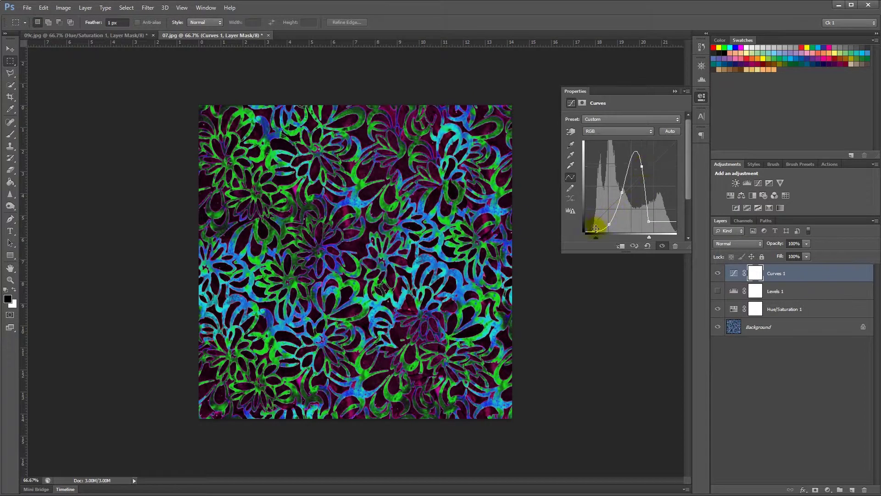
{"action": "left_click_drag", "start_coordinate": [596, 231], "coordinate": [616, 221]}
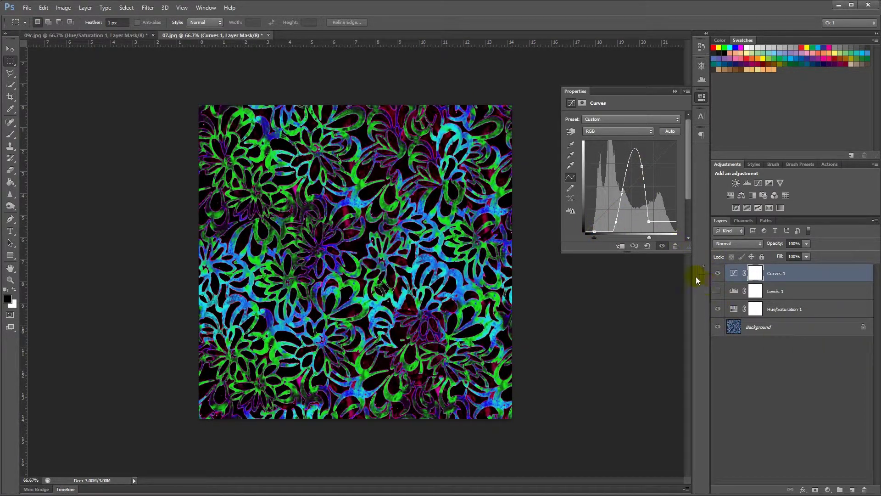
{"action": "left_click", "coordinate": [674, 246]}
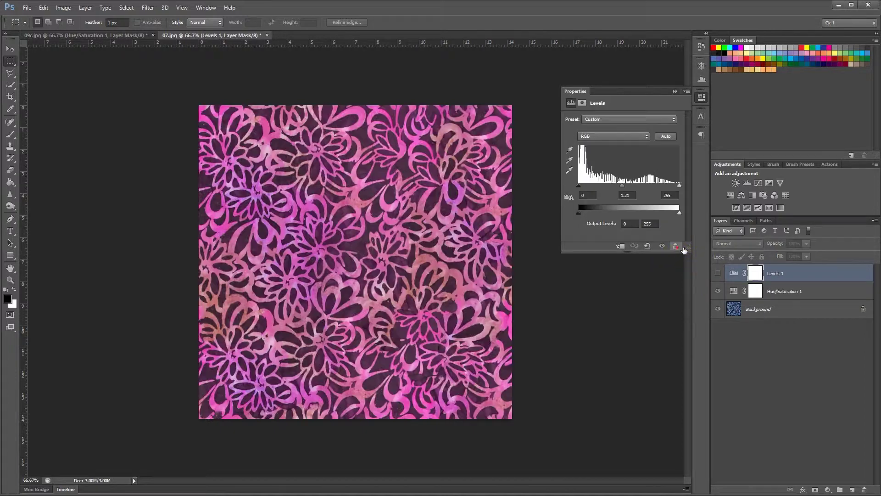
Step: Add an Exposure layer, try the exposure and gamma sliders, then reset it
{"action": "left_click", "coordinate": [769, 183]}
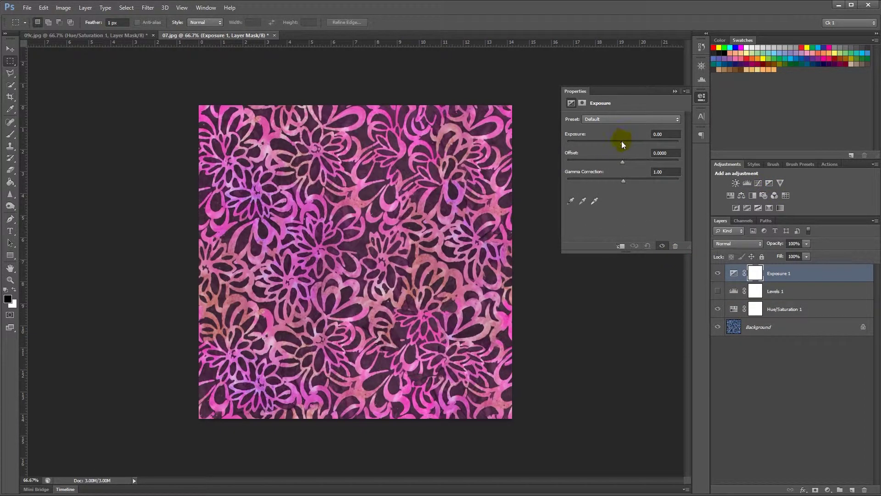
{"action": "mouse_move", "coordinate": [622, 145]}
{"action": "left_mouse_down"}
{"action": "mouse_move", "coordinate": [614, 143]}
{"action": "mouse_move", "coordinate": [629, 160]}
{"action": "mouse_move", "coordinate": [615, 161]}
{"action": "left_mouse_up"}
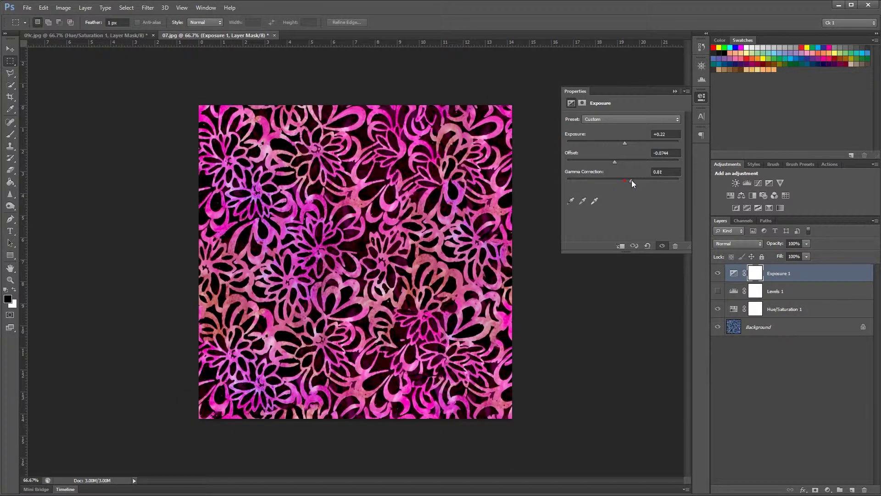
{"action": "left_click_drag", "start_coordinate": [610, 178], "coordinate": [629, 179]}
{"action": "left_click", "coordinate": [647, 246]}
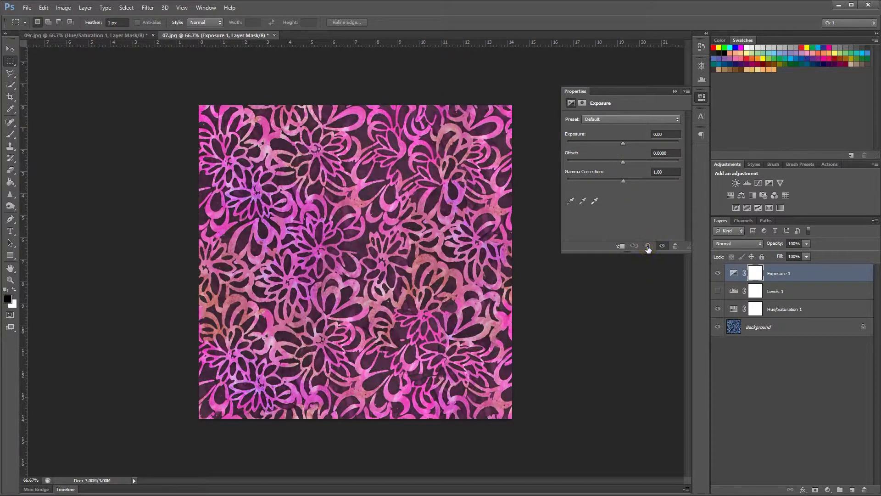
Step: Sample white, black and grey points from the pattern, then reset the exposure settings
{"action": "left_click", "coordinate": [594, 201]}
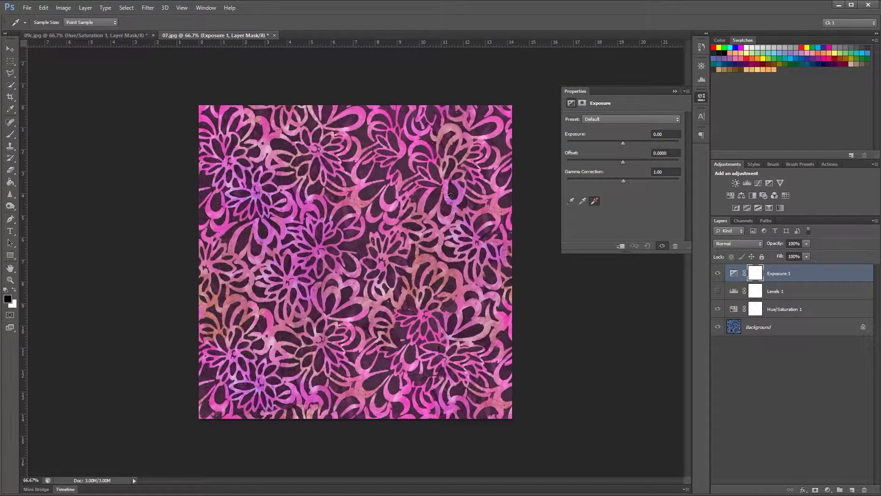
{"action": "left_click", "coordinate": [458, 228]}
{"action": "left_click", "coordinate": [570, 201]}
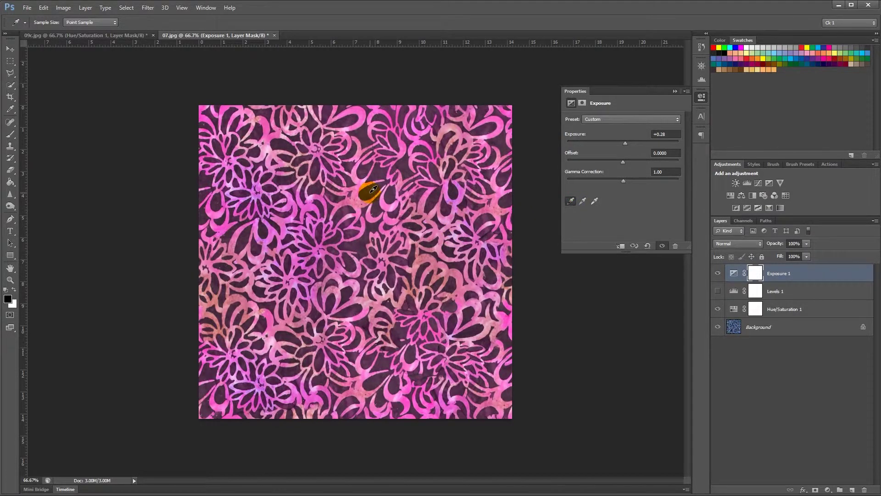
{"action": "left_click", "coordinate": [373, 189]}
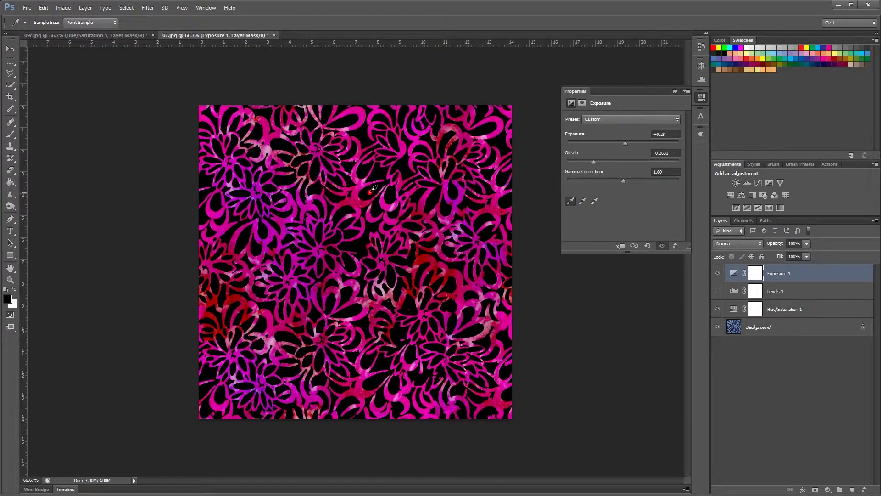
{"action": "left_click", "coordinate": [582, 201]}
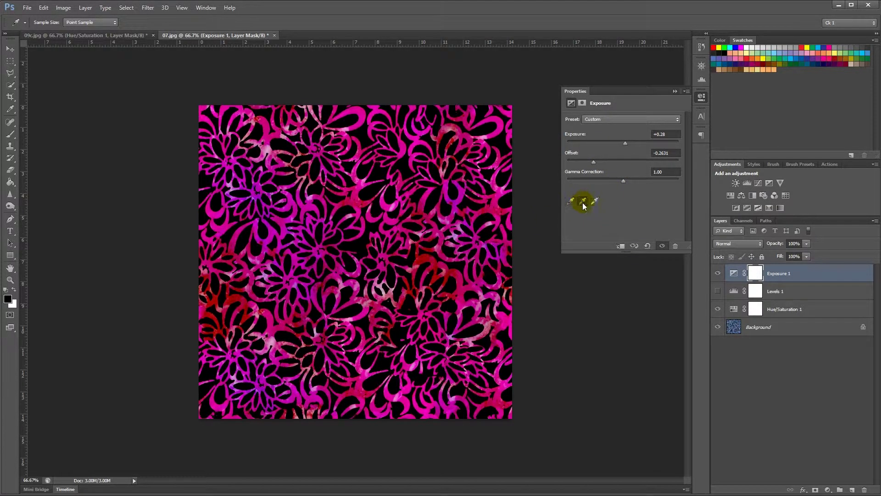
{"action": "left_click", "coordinate": [369, 284]}
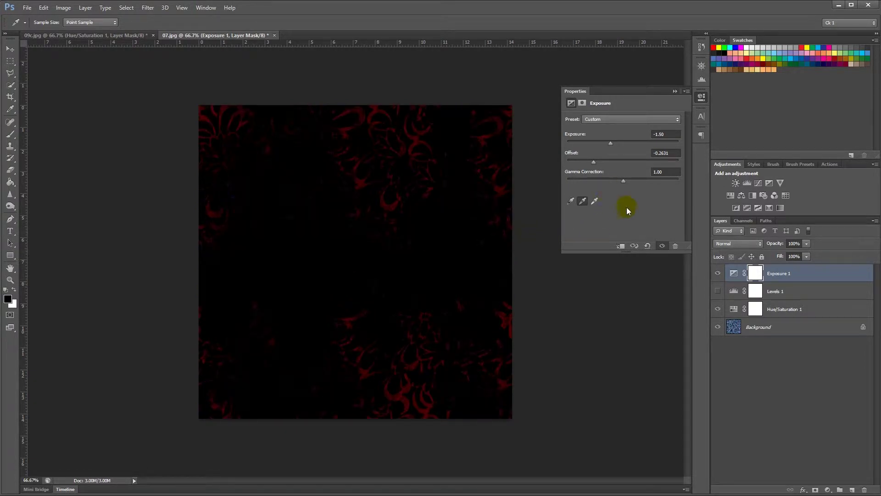
{"action": "left_click", "coordinate": [649, 246]}
Step: Try Minus/Plus 1.0 and 2.0 presets, then settle on Exposure +0.66, Offset -0.0372, Gamma 0.60
{"action": "left_click", "coordinate": [606, 118]}
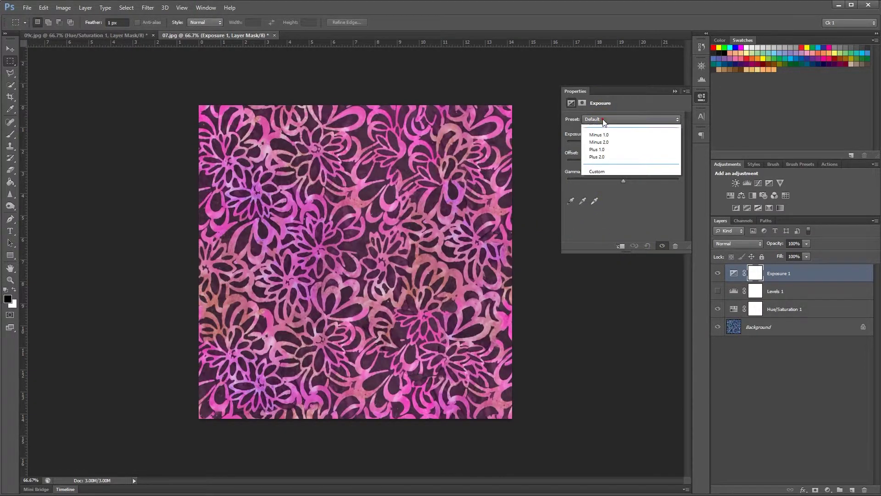
{"action": "left_click", "coordinate": [604, 143]}
{"action": "left_click", "coordinate": [610, 120]}
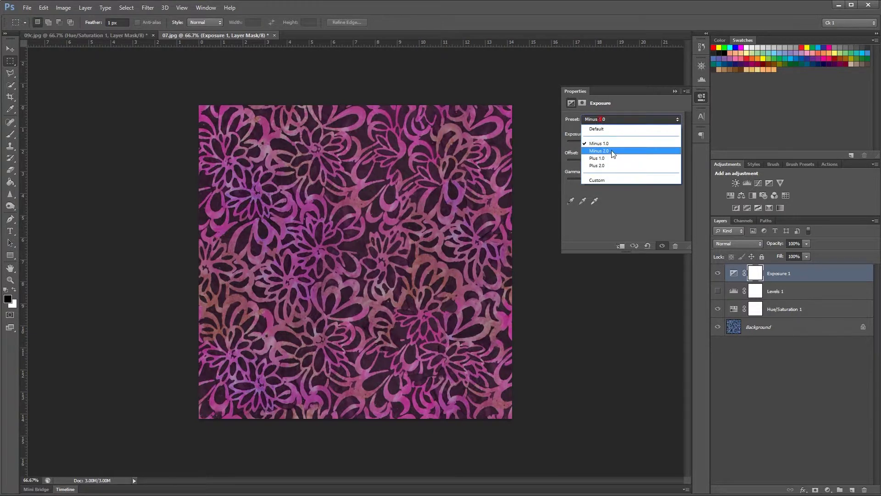
{"action": "left_click", "coordinate": [605, 151]}
{"action": "left_click", "coordinate": [604, 119]}
{"action": "left_click", "coordinate": [596, 157]}
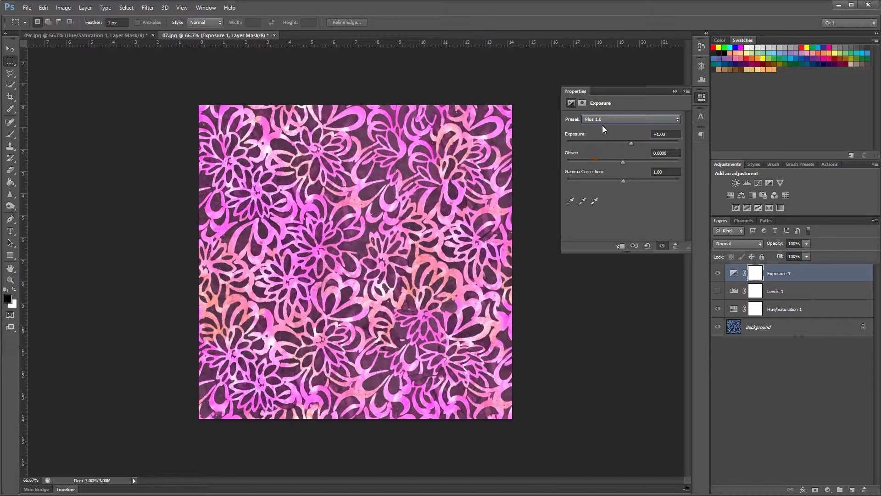
{"action": "left_click", "coordinate": [602, 120]}
{"action": "left_click", "coordinate": [599, 165]}
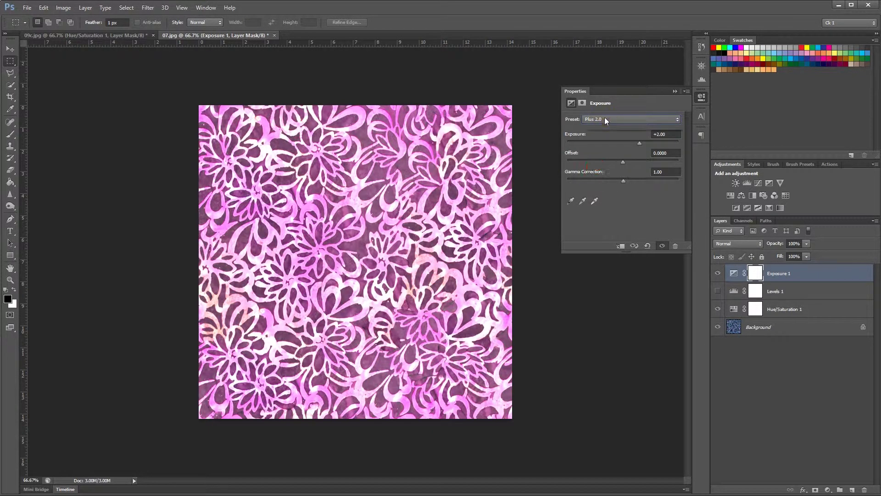
{"action": "left_click", "coordinate": [604, 119]}
{"action": "left_click", "coordinate": [604, 129]}
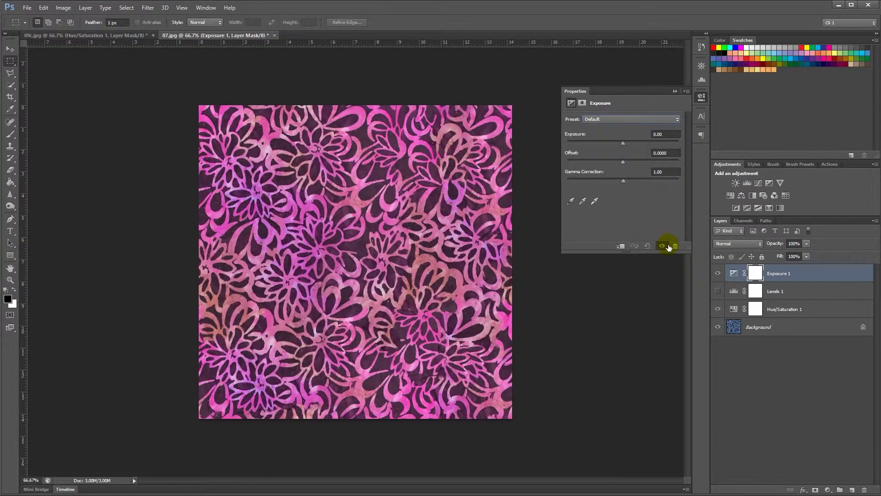
{"action": "left_click", "coordinate": [635, 243]}
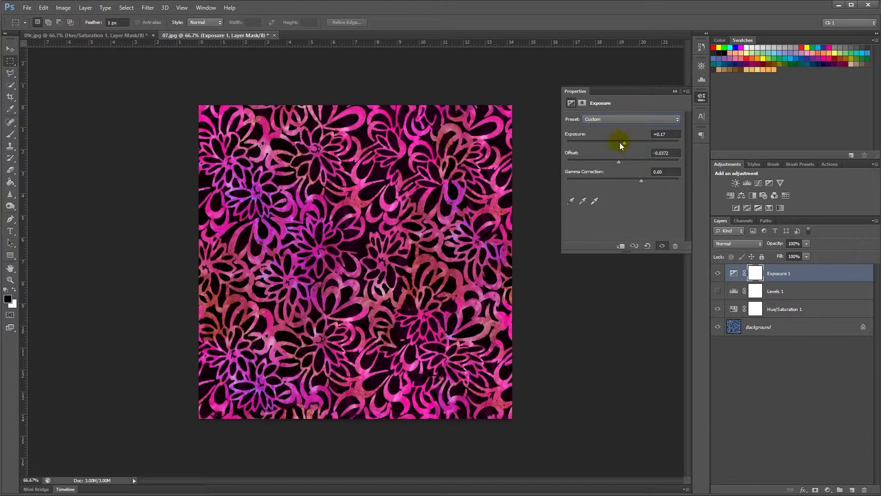
{"action": "left_click_drag", "start_coordinate": [627, 144], "coordinate": [628, 144]}
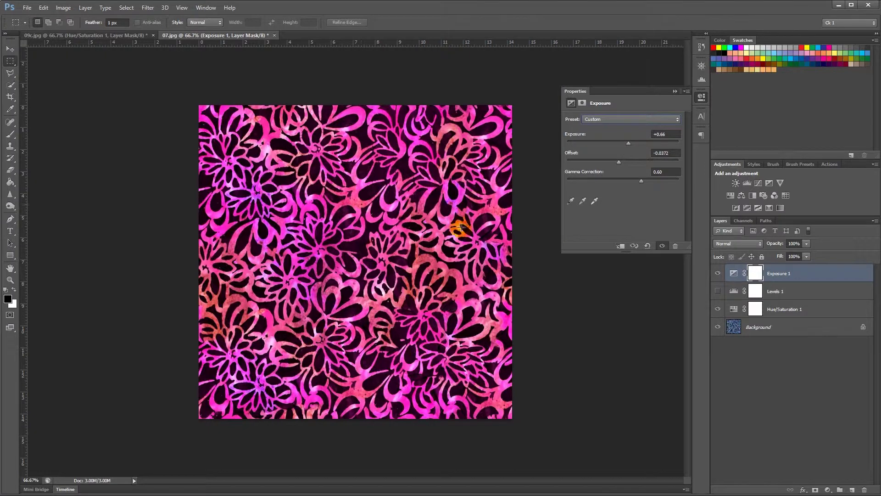
Step: Remove Exposure 1, then test a Vibrance layer at +18 with boosted saturation and delete it
{"action": "left_click", "coordinate": [672, 246]}
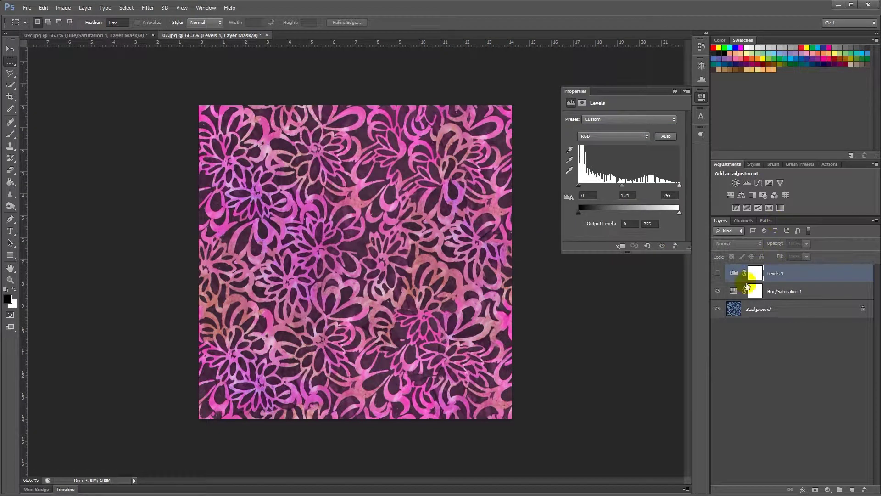
{"action": "left_click", "coordinate": [717, 273]}
{"action": "left_click", "coordinate": [780, 183]}
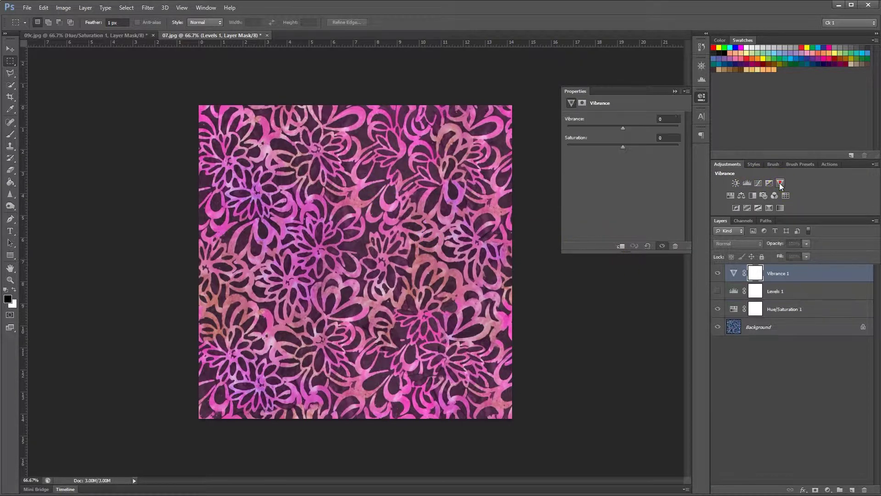
{"action": "left_click_drag", "start_coordinate": [622, 131], "coordinate": [635, 130]}
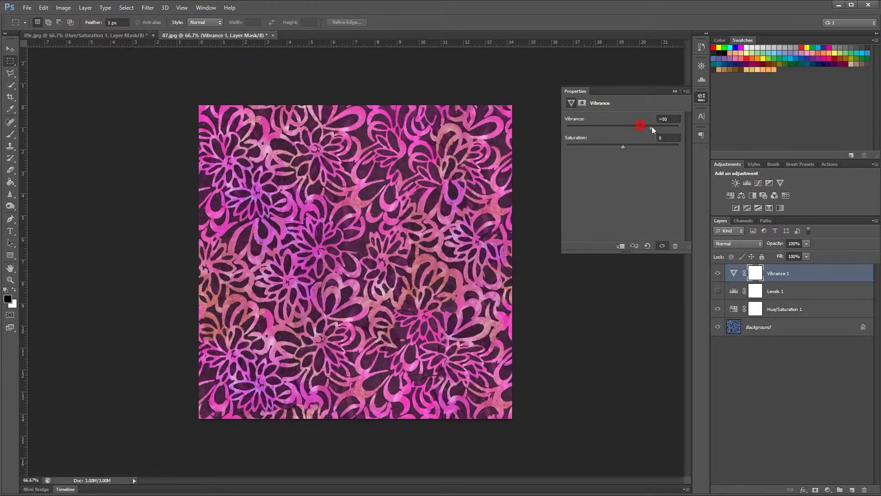
{"action": "left_click_drag", "start_coordinate": [615, 147], "coordinate": [649, 145]}
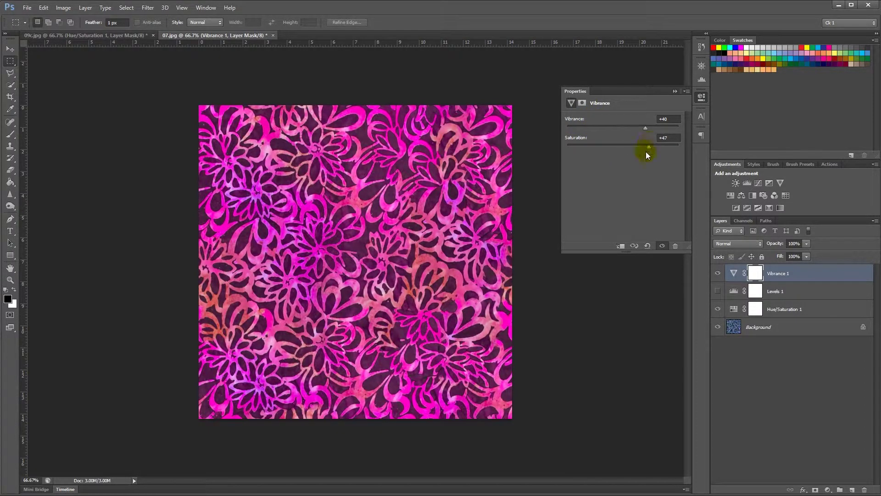
{"action": "left_click", "coordinate": [677, 246]}
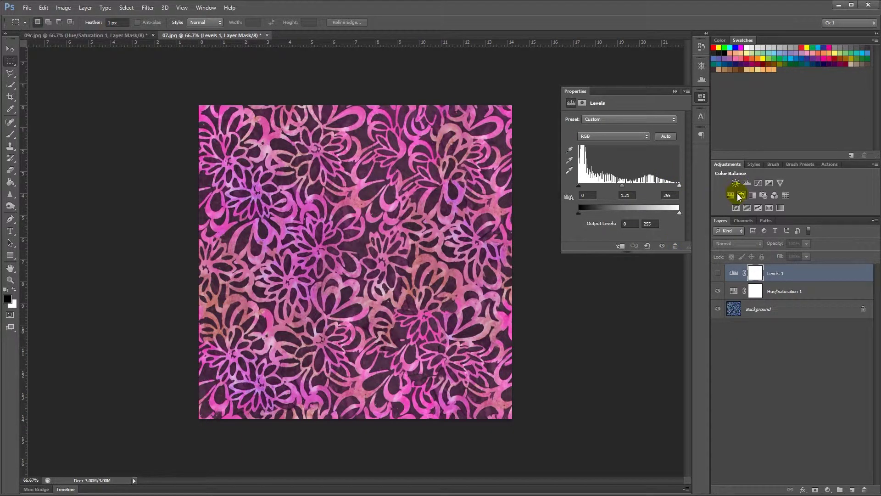
Step: Replace a trial Black & White layer with a Warming Filter (LBA) Photo Filter; hide Hue/Saturation 1
{"action": "left_click", "coordinate": [753, 197]}
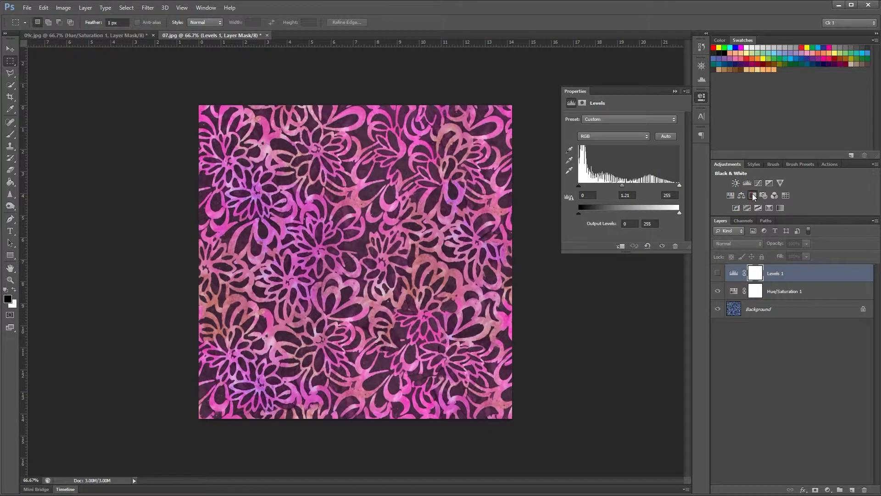
{"action": "left_click", "coordinate": [675, 245]}
{"action": "left_click", "coordinate": [763, 196]}
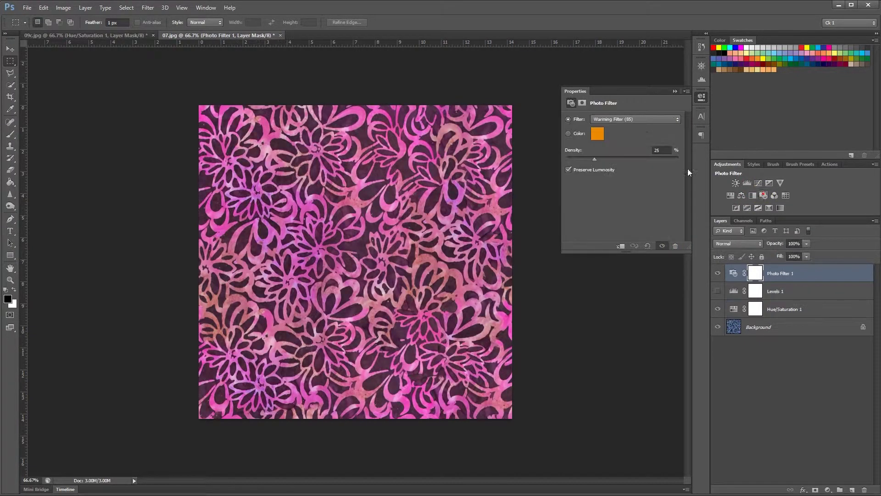
{"action": "left_click", "coordinate": [613, 118]}
{"action": "left_click", "coordinate": [610, 137]}
{"action": "left_click", "coordinate": [717, 309]}
Step: Try the Warming Filter (81), Blue, Orange and Deep Emerald photo filter presets
{"action": "left_click", "coordinate": [636, 122]}
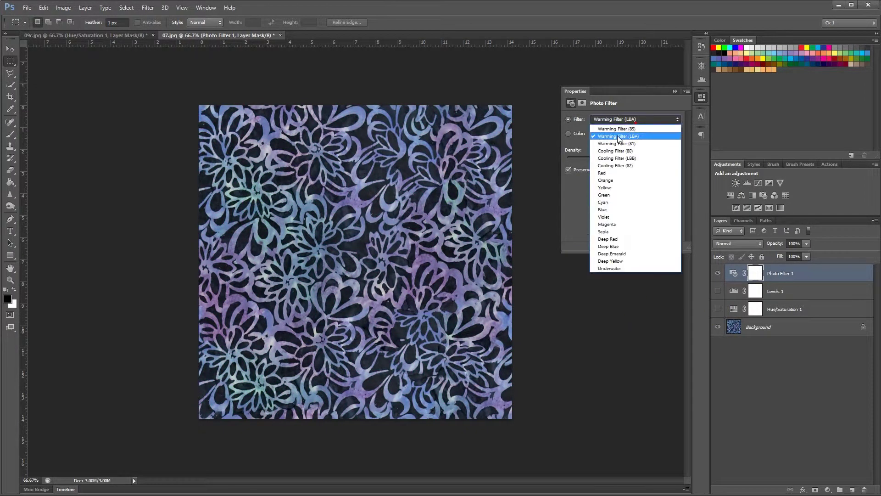
{"action": "left_click", "coordinate": [614, 144]}
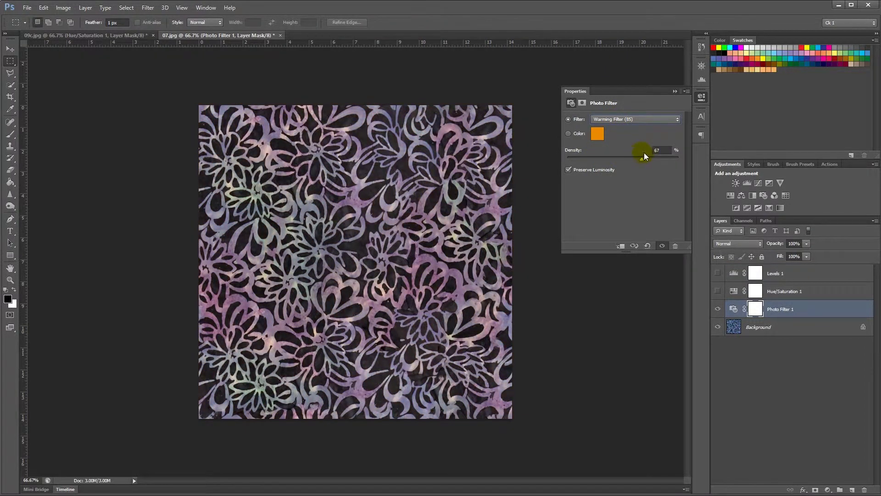
{"action": "left_click", "coordinate": [639, 118]}
{"action": "left_click", "coordinate": [602, 209]}
{"action": "left_click", "coordinate": [622, 119]}
{"action": "left_click", "coordinate": [606, 179]}
{"action": "left_click", "coordinate": [614, 120]}
{"action": "left_click", "coordinate": [612, 209]}
{"action": "left_click", "coordinate": [617, 120]}
{"action": "left_click", "coordinate": [611, 253]}
Step: Raise the photo filter density to 100% and set the filter to Orange
{"action": "left_click", "coordinate": [577, 136]}
{"action": "mouse_move", "coordinate": [669, 158]}
{"action": "left_mouse_down"}
{"action": "mouse_move", "coordinate": [600, 159]}
{"action": "mouse_move", "coordinate": [678, 159]}
{"action": "left_mouse_up"}
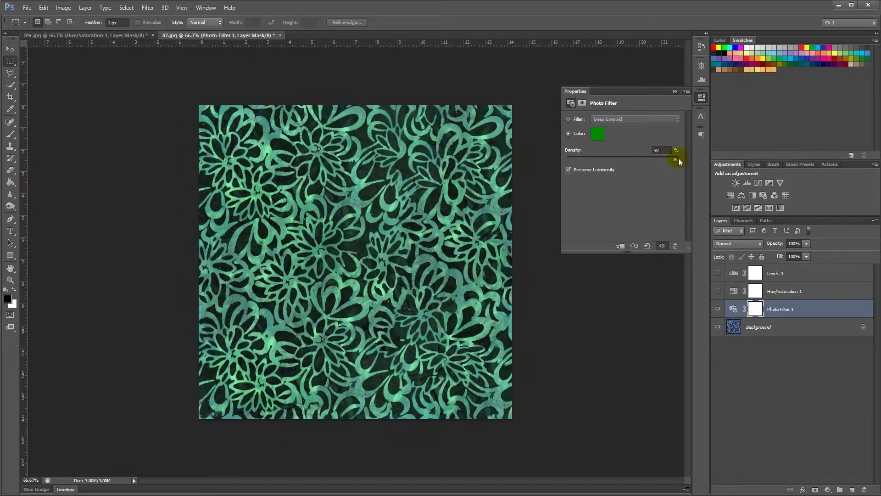
{"action": "left_click", "coordinate": [578, 119]}
{"action": "left_click", "coordinate": [615, 119]}
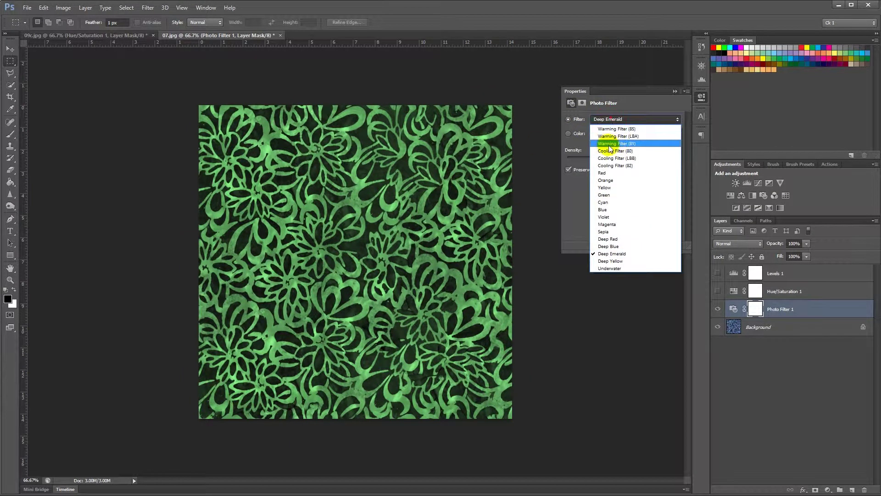
{"action": "left_click", "coordinate": [611, 180]}
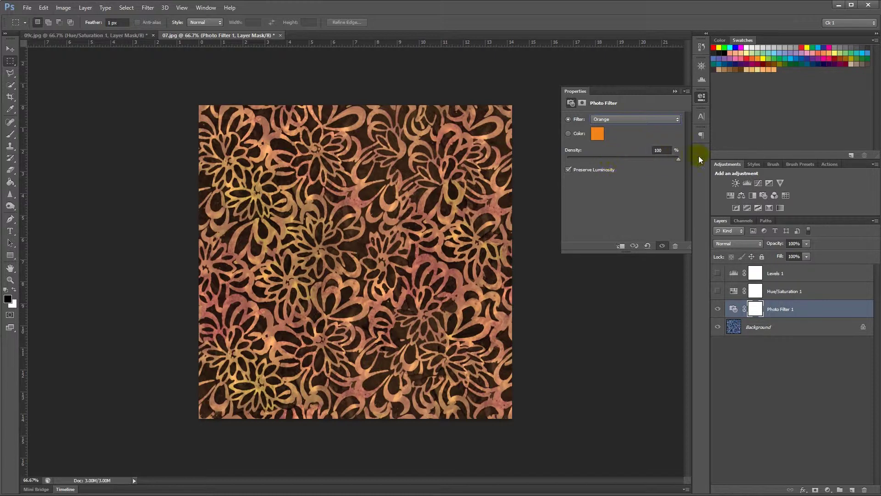
Step: Pick a custom bright magenta filter colour in the Color Picker
{"action": "left_click", "coordinate": [569, 133]}
{"action": "left_click", "coordinate": [597, 136]}
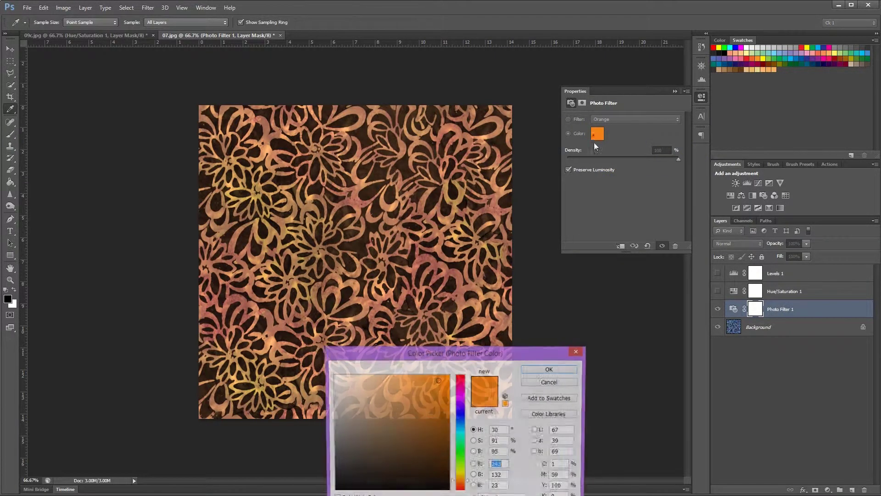
{"action": "left_click", "coordinate": [444, 408]}
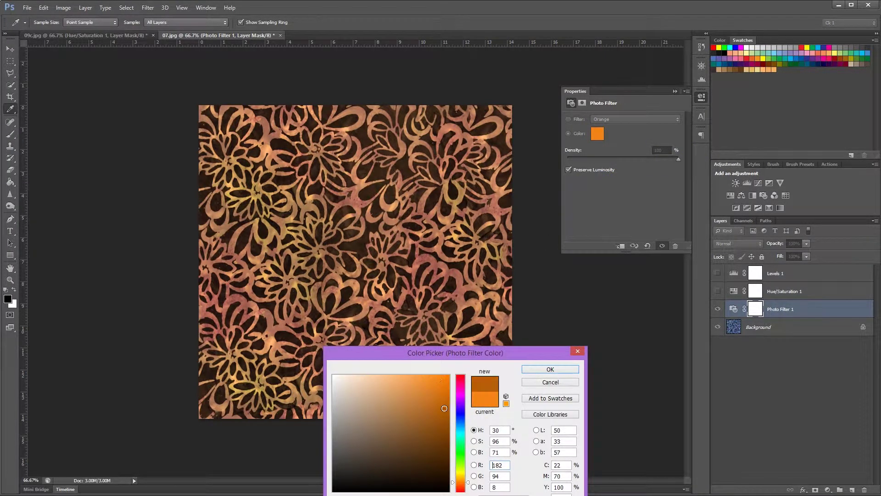
{"action": "left_click", "coordinate": [460, 394]}
{"action": "left_click", "coordinate": [460, 441]}
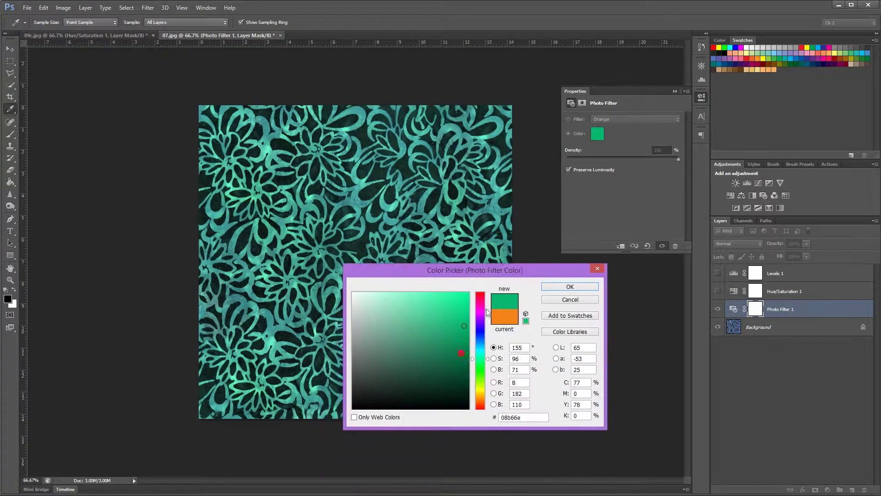
{"action": "left_click", "coordinate": [482, 387]}
{"action": "left_click", "coordinate": [482, 399]}
{"action": "left_click", "coordinate": [481, 316]}
{"action": "left_click", "coordinate": [440, 293]}
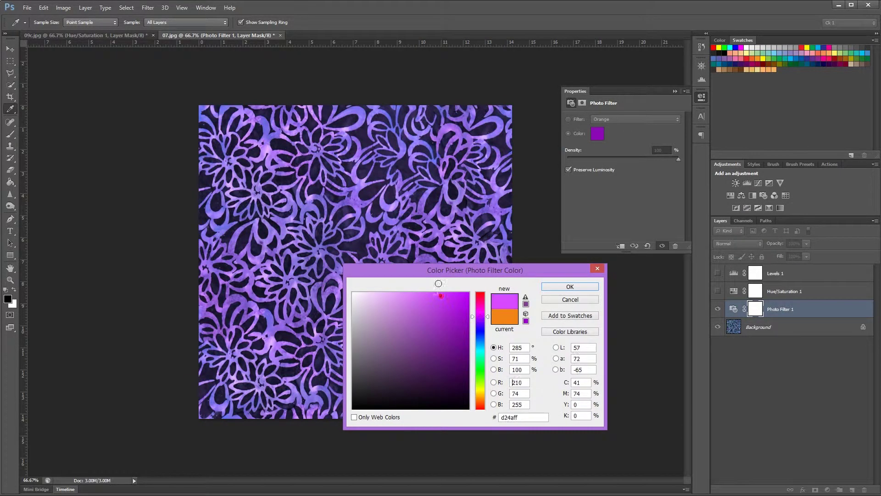
{"action": "left_click_drag", "start_coordinate": [438, 283], "coordinate": [468, 286]}
{"action": "left_click", "coordinate": [553, 286]}
Step: Compare density between 71% and 100% and toggle Preserve Luminosity, ending at 100% with it on
{"action": "mouse_move", "coordinate": [679, 157]}
{"action": "left_mouse_down"}
{"action": "mouse_move", "coordinate": [613, 161]}
{"action": "mouse_move", "coordinate": [725, 167]}
{"action": "left_mouse_up"}
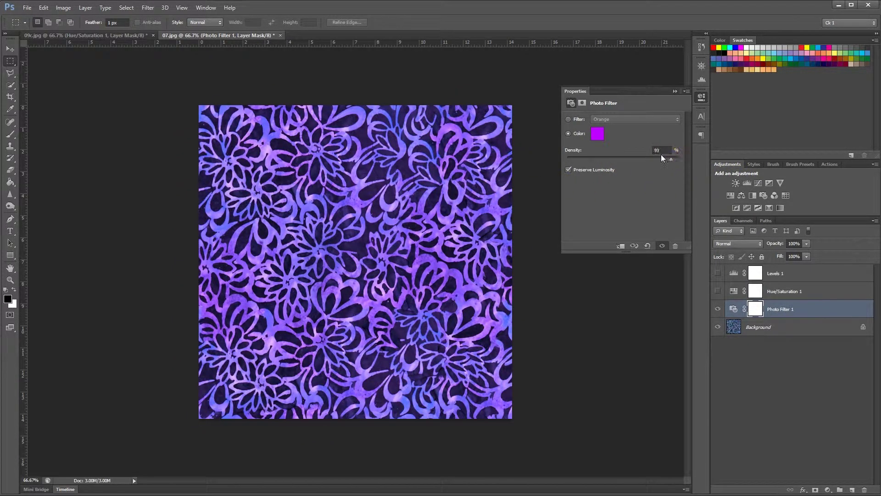
{"action": "left_click_drag", "start_coordinate": [635, 161], "coordinate": [703, 156]}
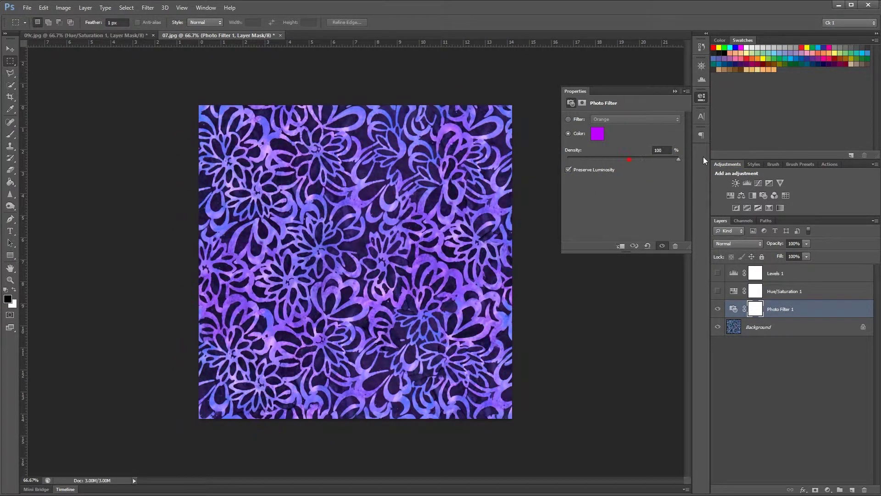
{"action": "left_click", "coordinate": [568, 170]}
{"action": "left_click_drag", "start_coordinate": [592, 158], "coordinate": [686, 156]}
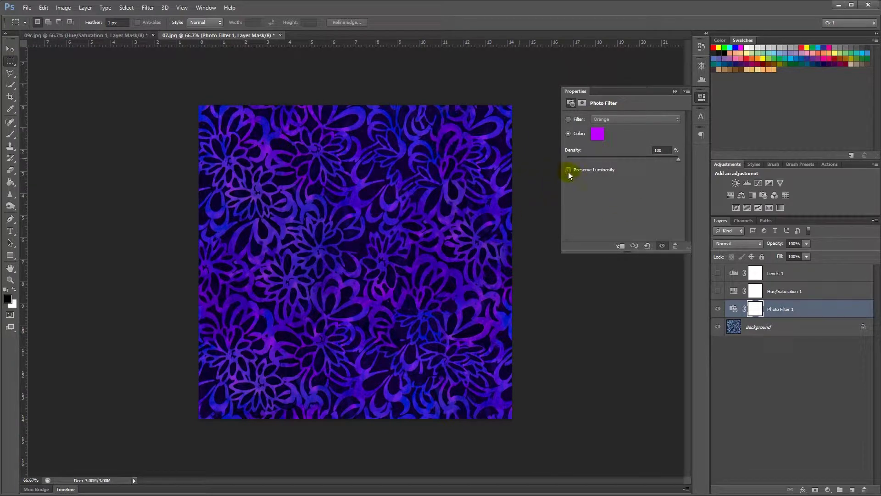
{"action": "left_click", "coordinate": [568, 170]}
Step: Delete the Photo Filter layer and add an Invert adjustment layer, checking its effect
{"action": "left_click", "coordinate": [675, 246]}
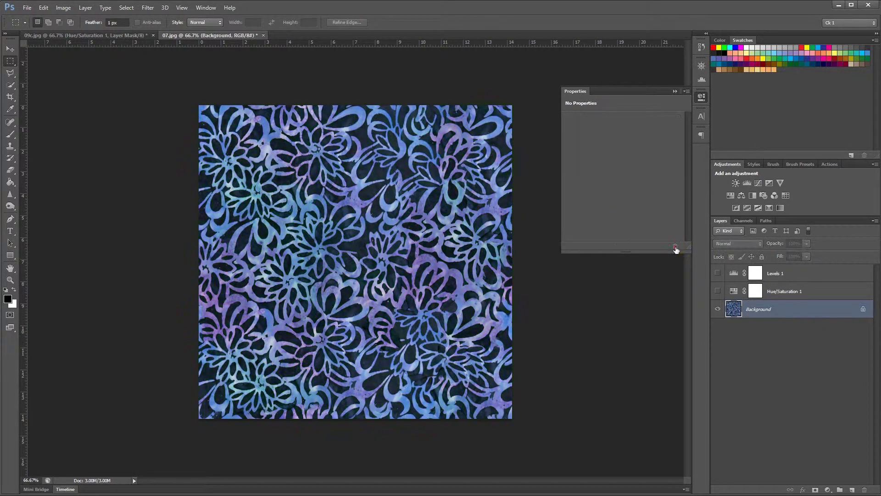
{"action": "left_click", "coordinate": [675, 247]}
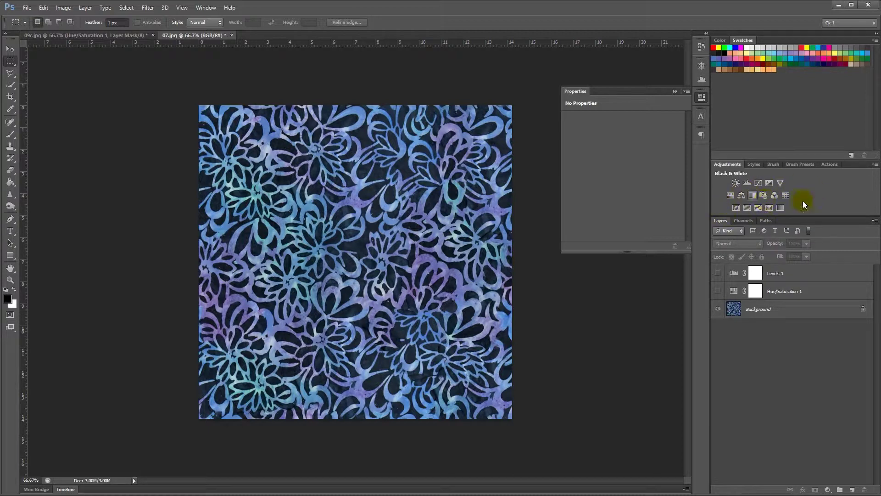
{"action": "left_click", "coordinate": [738, 209]}
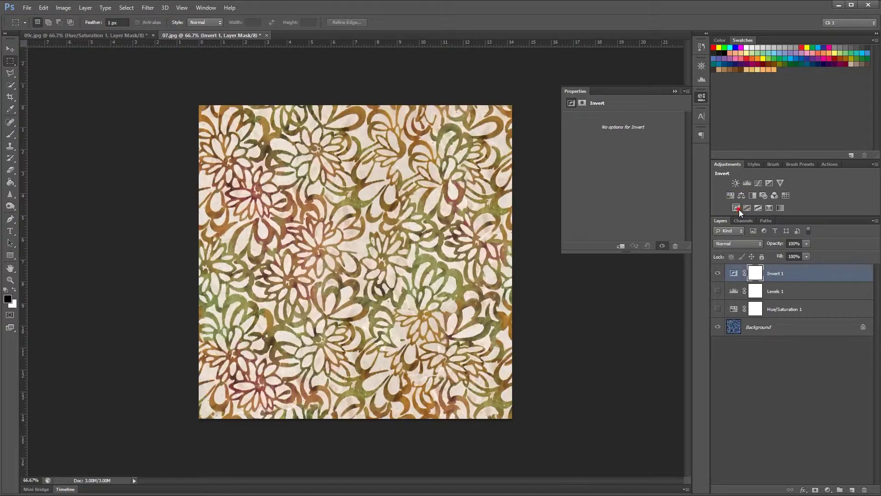
{"action": "left_click", "coordinate": [717, 273]}
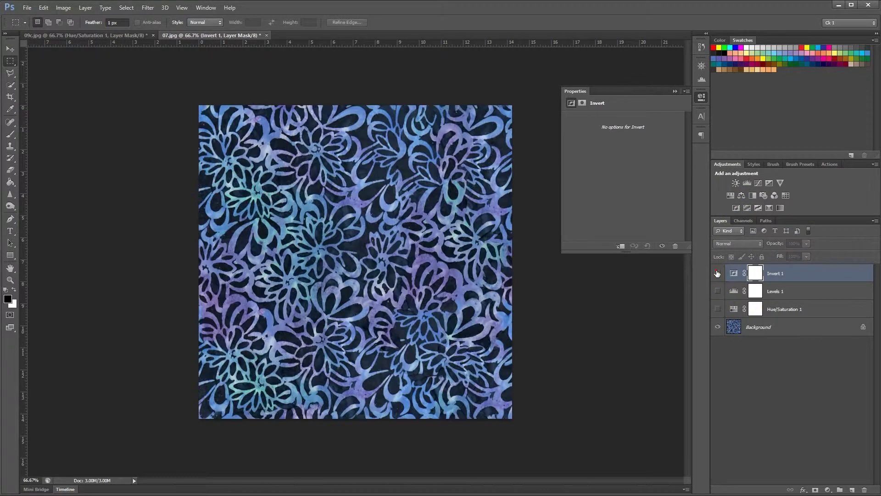
{"action": "left_click", "coordinate": [717, 273]}
Step: Move Invert 1 below Hue/Saturation 1 and Levels 1 down just above Background
{"action": "left_click_drag", "start_coordinate": [734, 273], "coordinate": [733, 316]}
{"action": "left_click", "coordinate": [717, 291]}
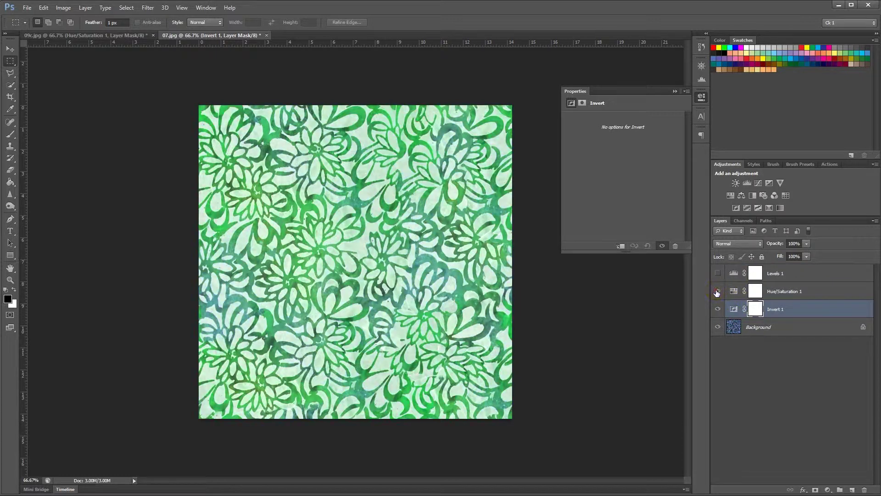
{"action": "left_click", "coordinate": [718, 291]}
{"action": "left_click", "coordinate": [718, 291]}
{"action": "left_click", "coordinate": [717, 274]}
{"action": "left_click", "coordinate": [718, 274]}
{"action": "left_click", "coordinate": [718, 274]}
{"action": "left_click_drag", "start_coordinate": [733, 274], "coordinate": [740, 317]}
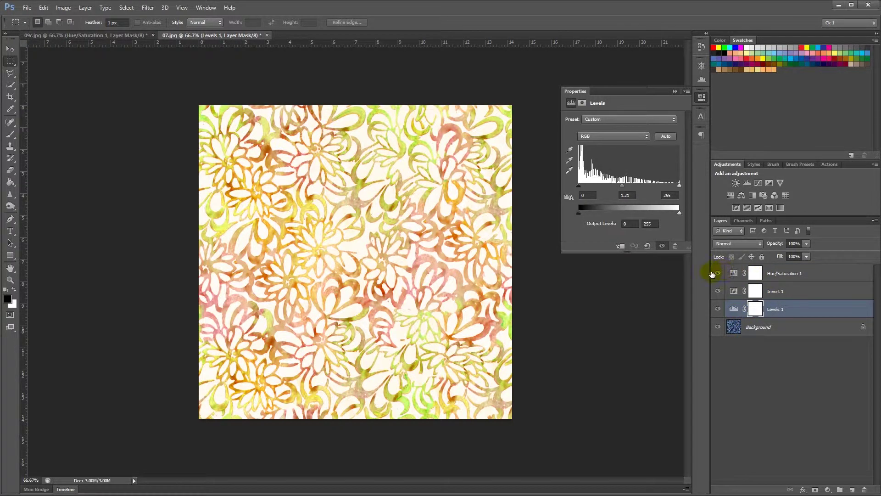
Step: Place Hue/Saturation 1 beneath Invert 1 and leave Invert 1, Hue/Saturation 1 and Levels 1 visible
{"action": "left_click", "coordinate": [717, 273]}
{"action": "left_click_drag", "start_coordinate": [717, 274], "coordinate": [716, 290]}
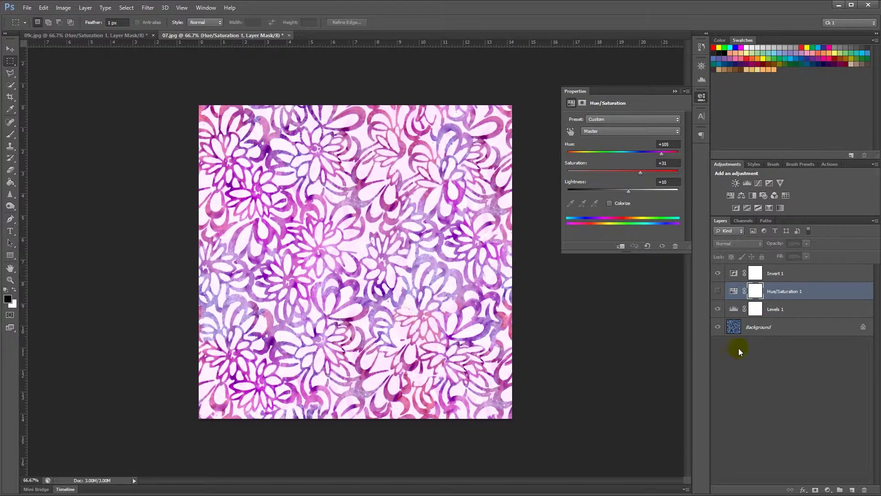
{"action": "left_click", "coordinate": [717, 310]}
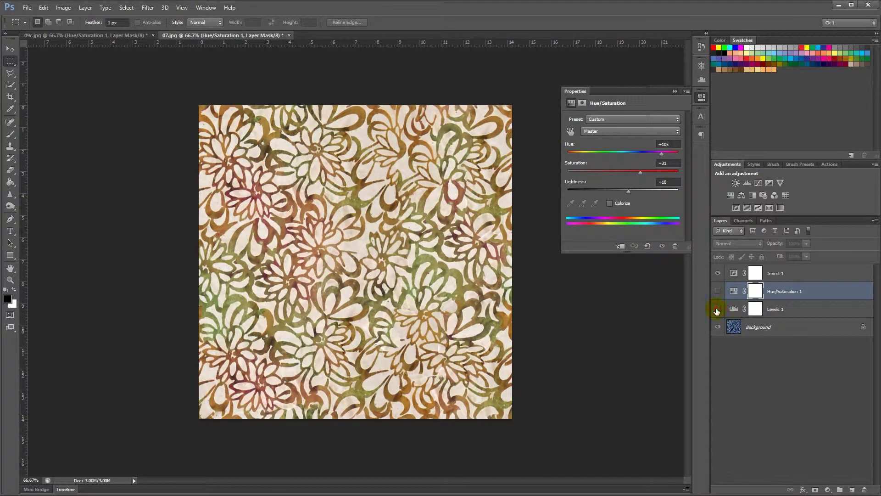
{"action": "left_click", "coordinate": [717, 274]}
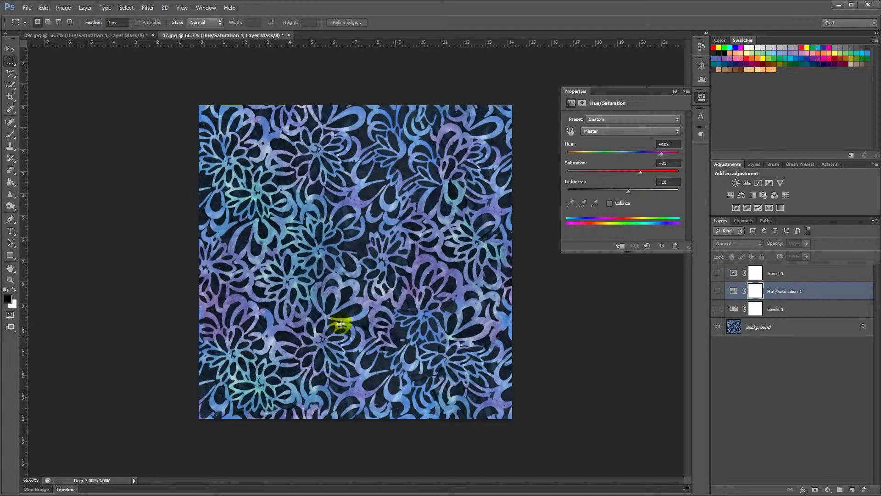
{"action": "left_click", "coordinate": [717, 309]}
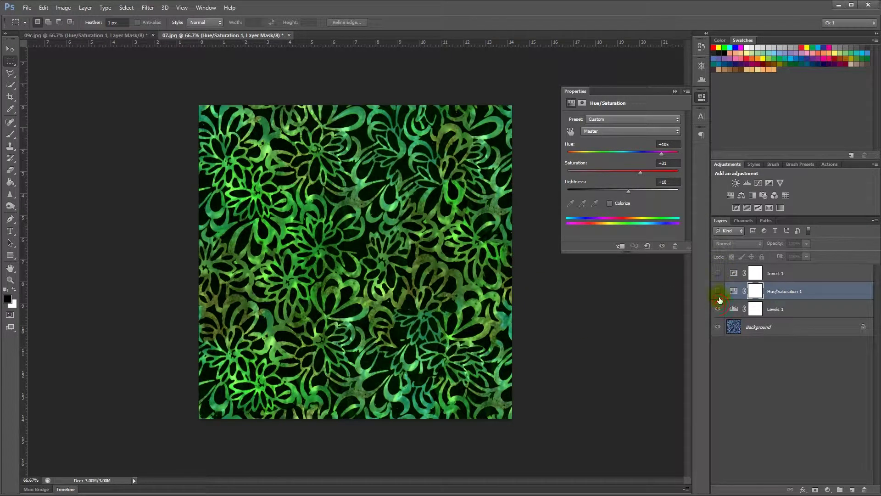
{"action": "left_click", "coordinate": [718, 291]}
{"action": "left_click", "coordinate": [718, 273]}
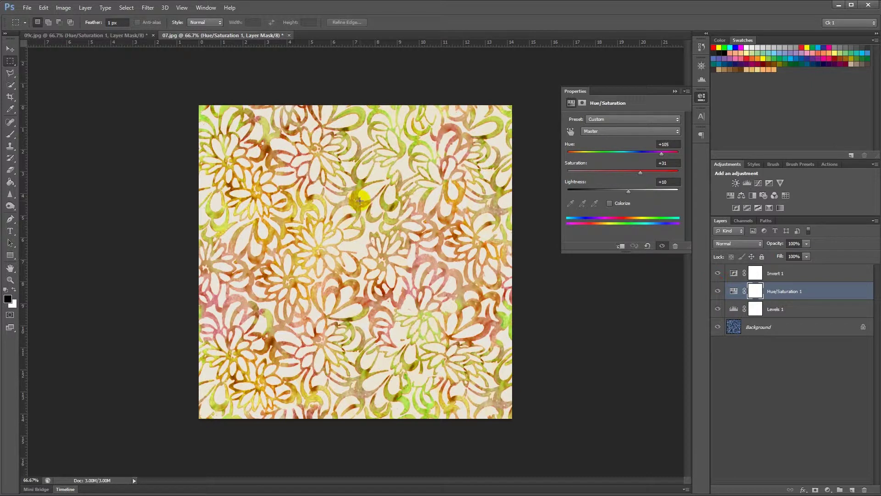